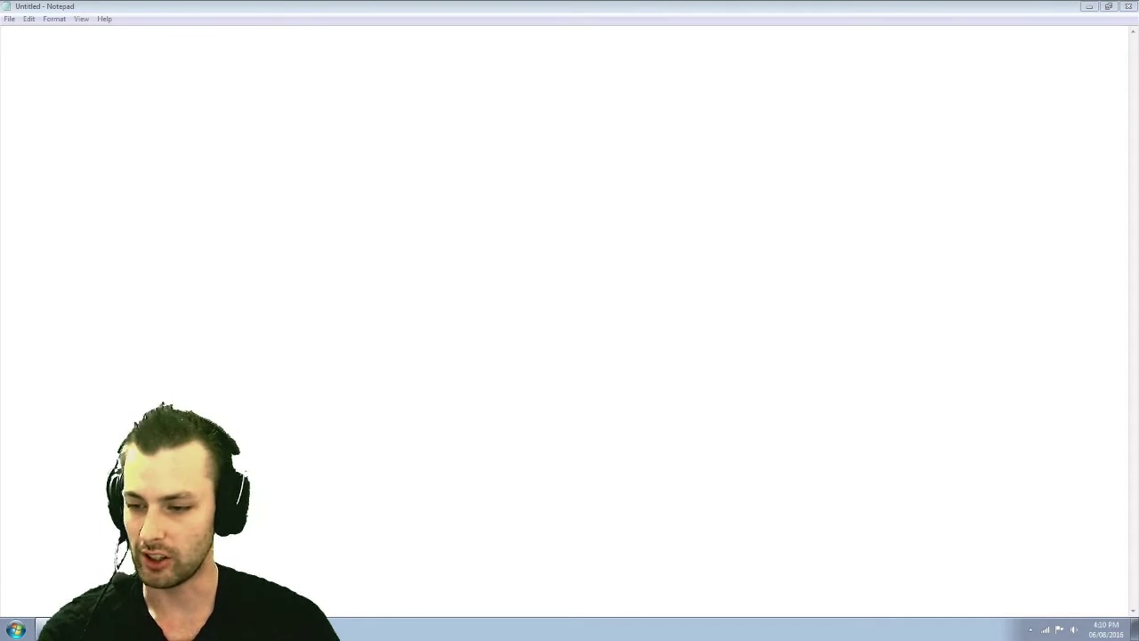
Check the OBS download page for Windows release 0.15.2 in Chrome, then return to Notepad
{"action": "key", "text": "alt+Tab"}
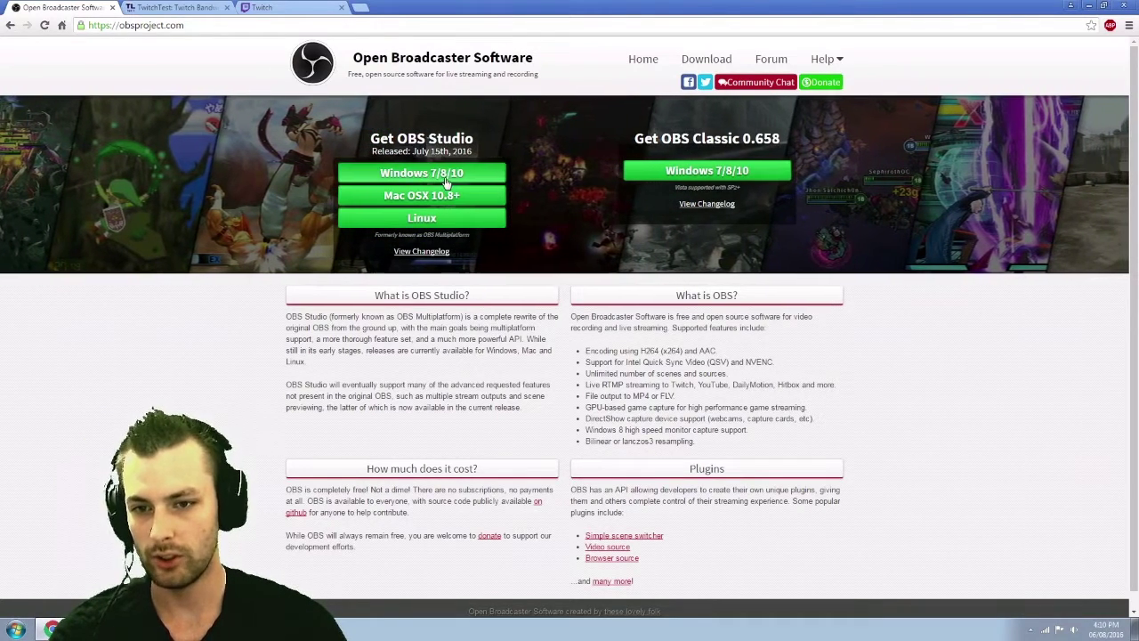
{"action": "left_click", "coordinate": [706, 59]}
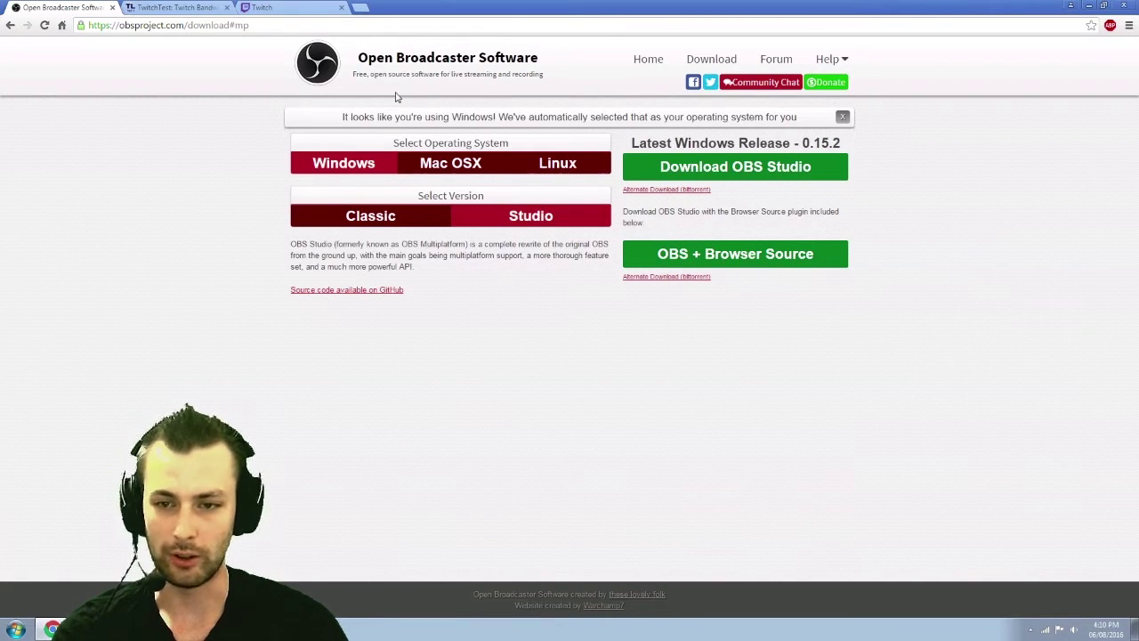
{"action": "key", "text": "alt+Tab"}
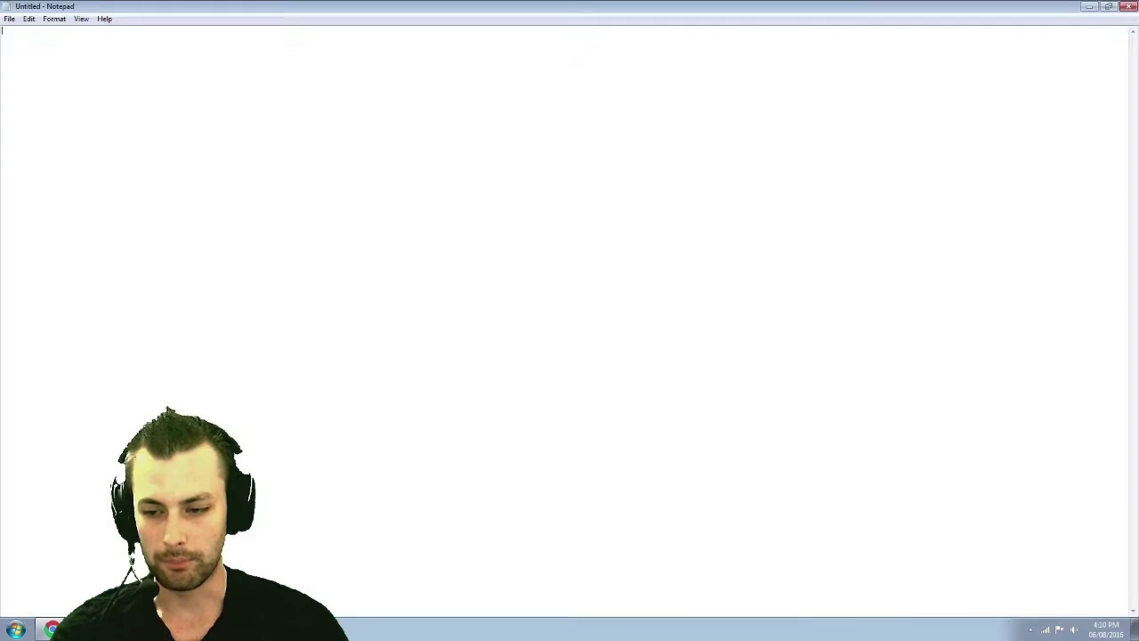
Bring OBS Studio forward, move its window right, and browse the File and Help menus
{"action": "key", "text": "alt+Tab"}
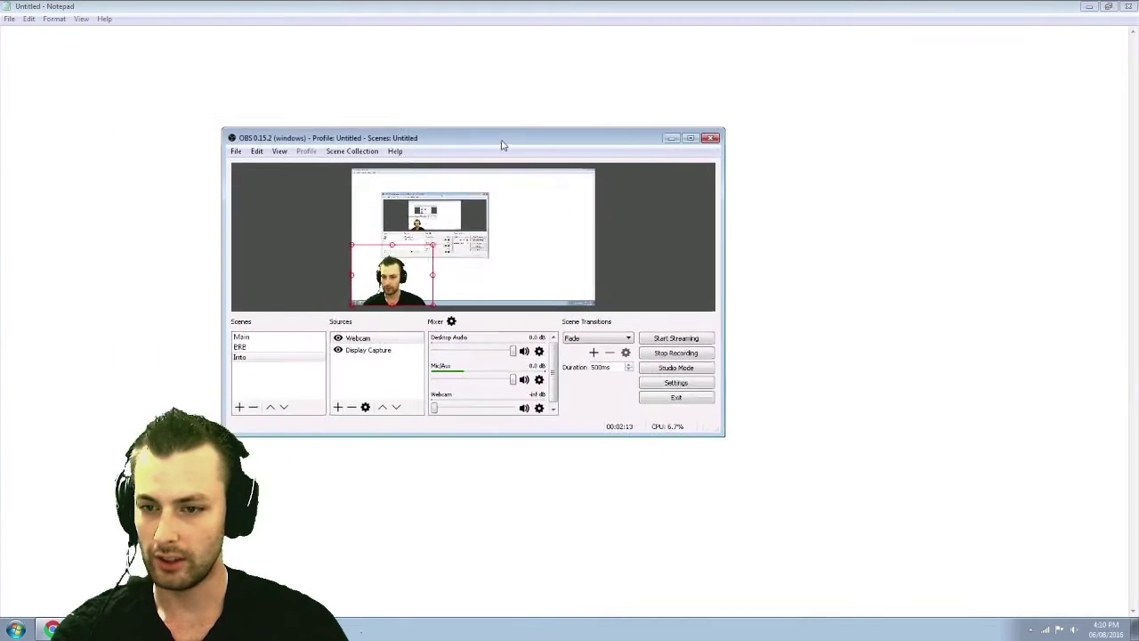
{"action": "left_click_drag", "start_coordinate": [504, 144], "coordinate": [625, 110]}
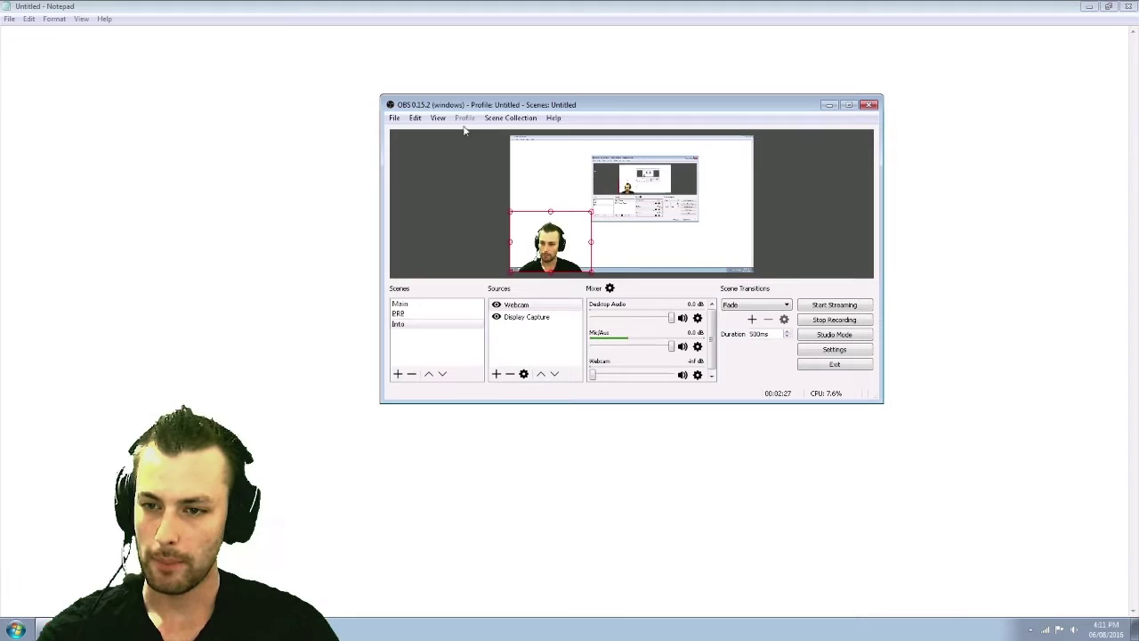
{"action": "left_click", "coordinate": [394, 118]}
{"action": "mouse_move", "coordinate": [553, 118]}
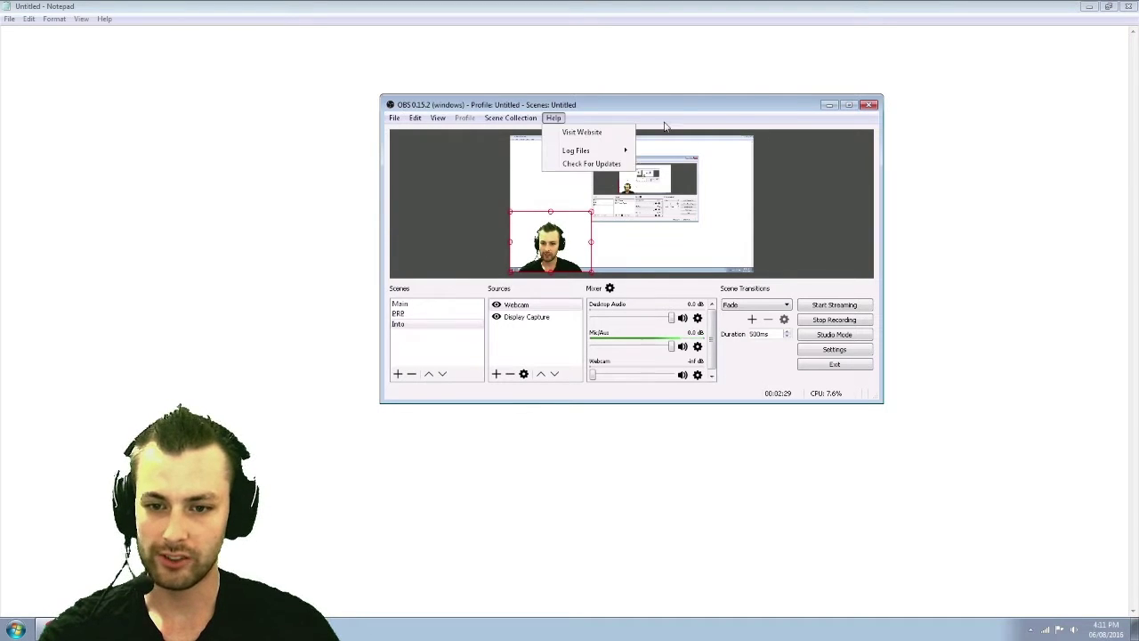
{"action": "left_click", "coordinate": [746, 372]}
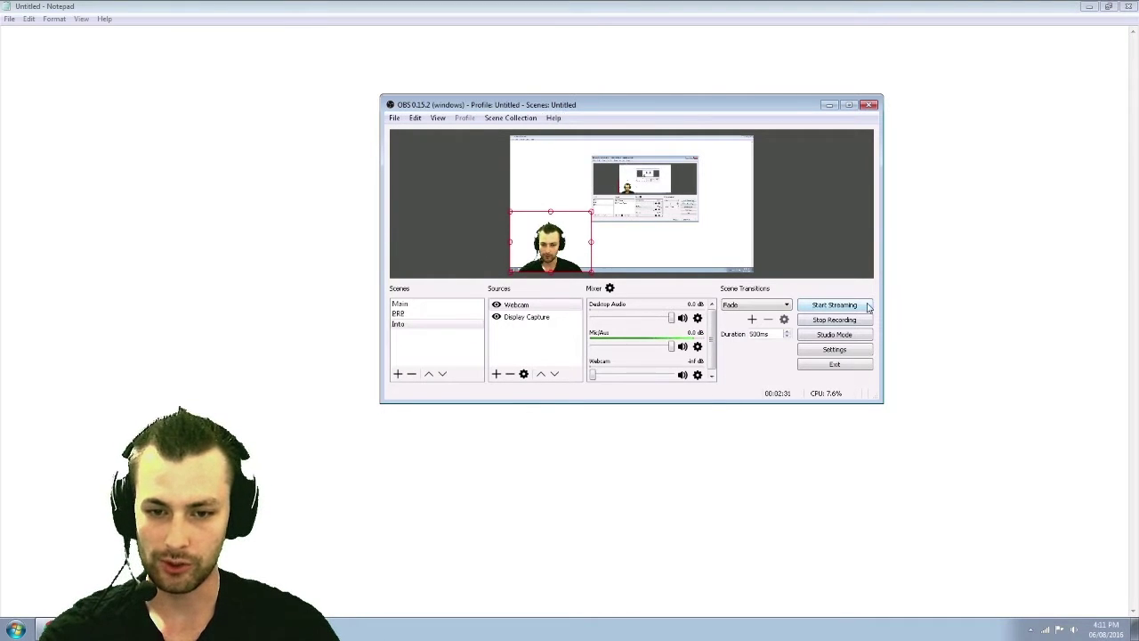
Turn Studio Mode on and back off, then shift the OBS window further right
{"action": "left_click", "coordinate": [835, 336]}
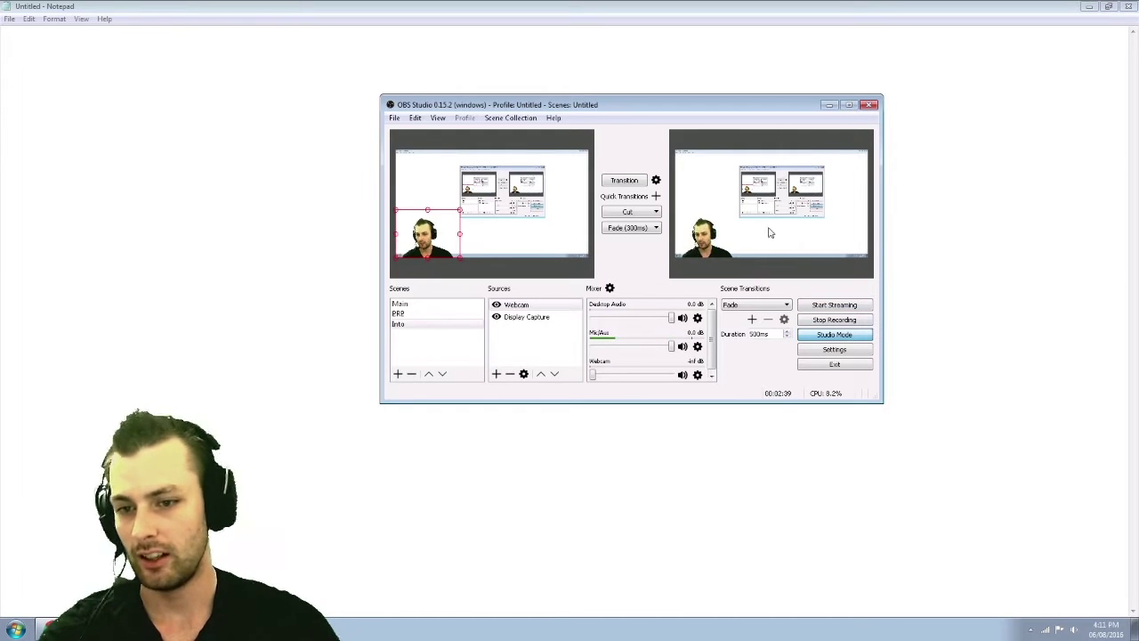
{"action": "left_click", "coordinate": [837, 335]}
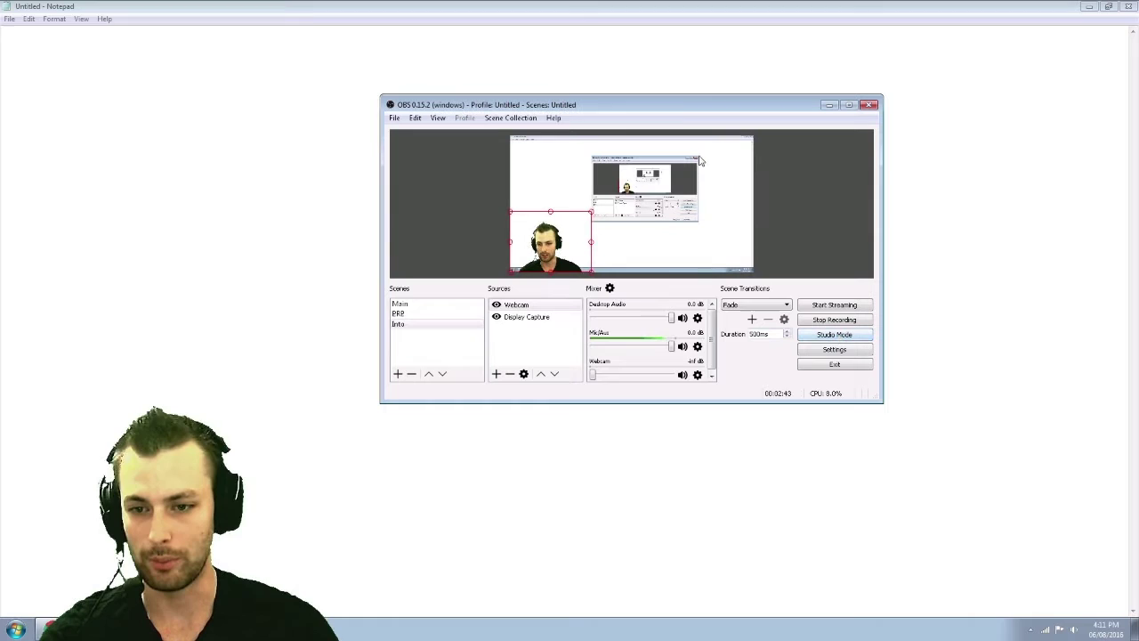
{"action": "left_click_drag", "start_coordinate": [674, 113], "coordinate": [736, 110]}
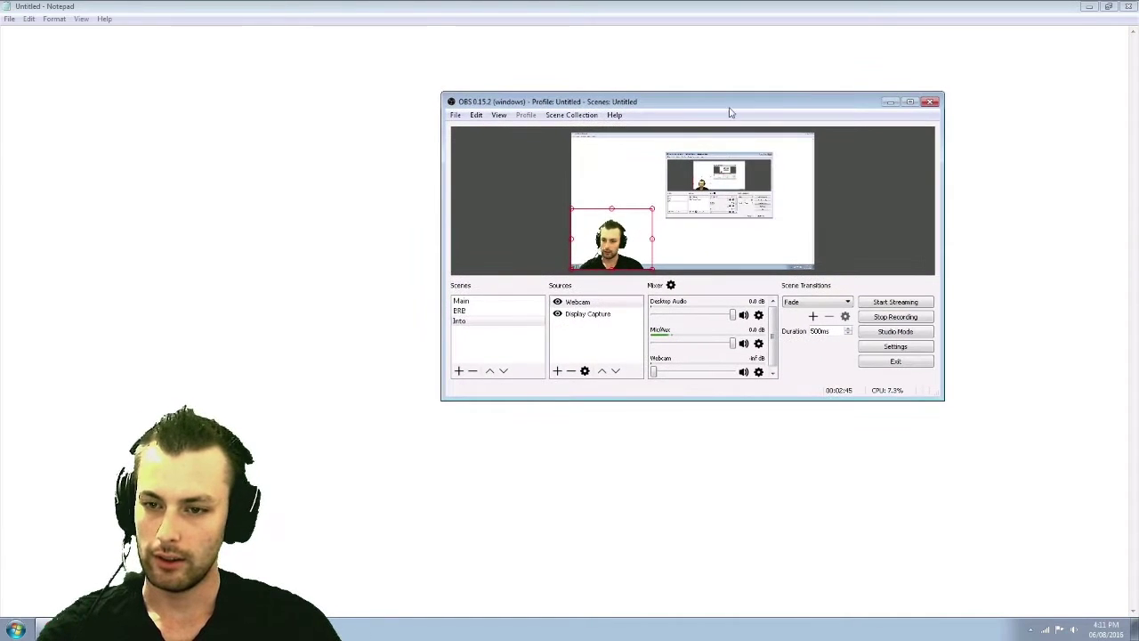
{"action": "left_click", "coordinate": [454, 114]}
Open Settings, try the Dark theme, then set the theme back to Default
{"action": "left_click", "coordinate": [491, 160]}
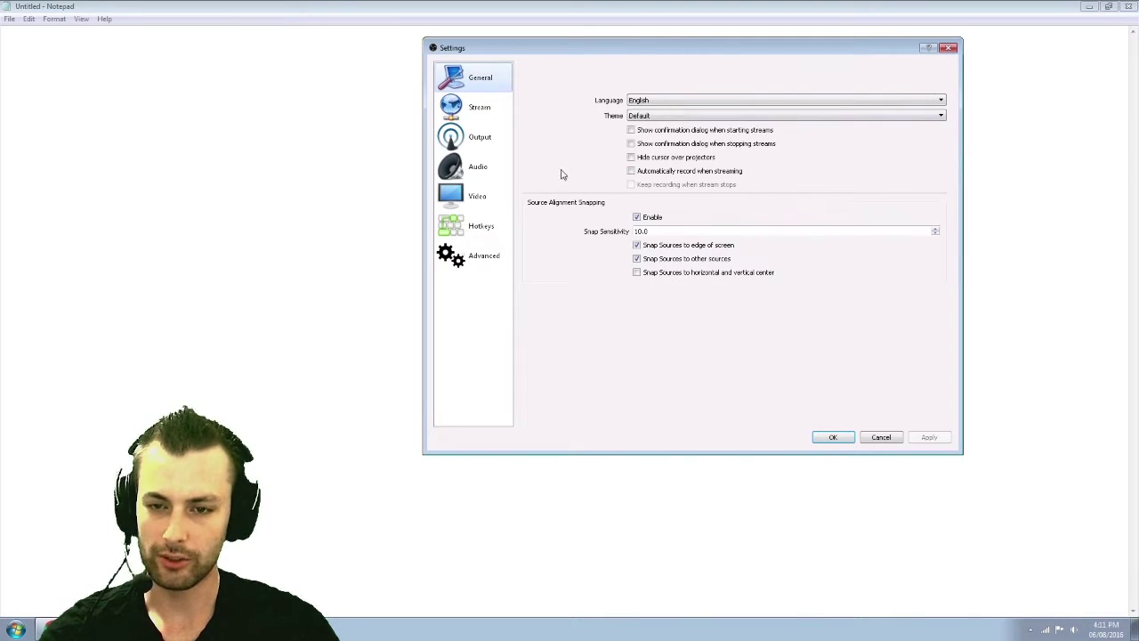
{"action": "left_click", "coordinate": [653, 118]}
{"action": "left_click", "coordinate": [654, 132]}
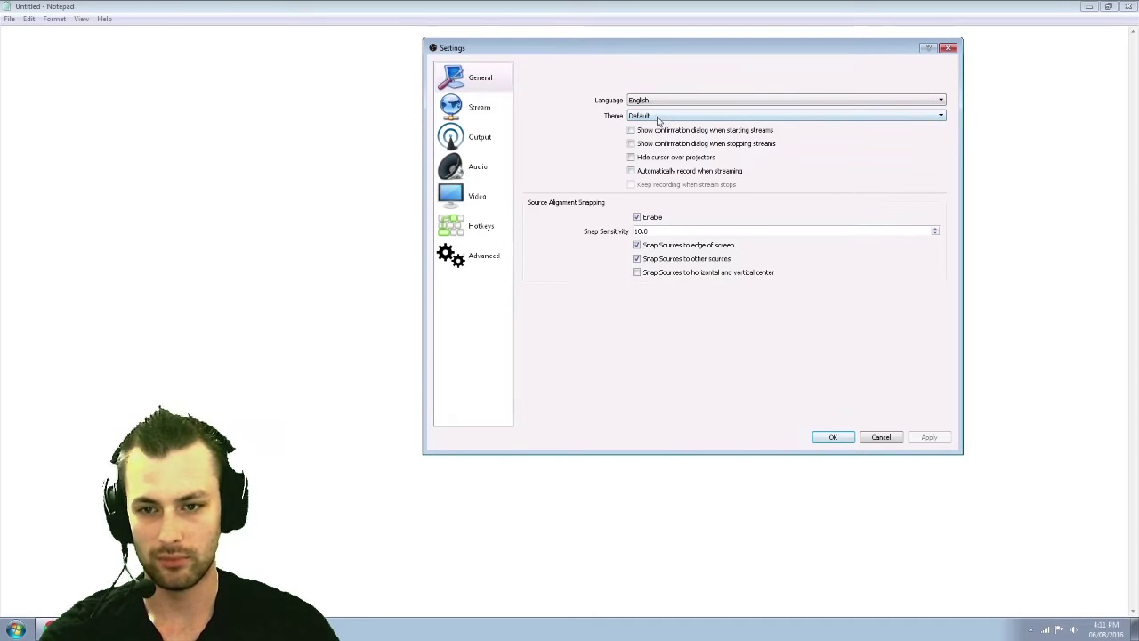
{"action": "left_click", "coordinate": [699, 118]}
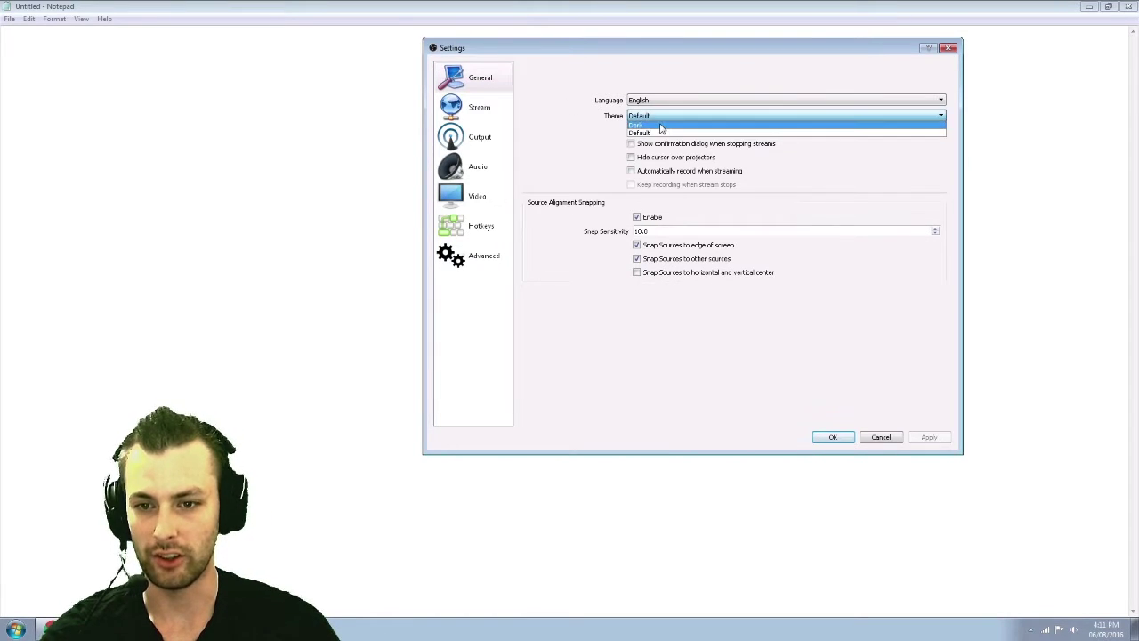
{"action": "left_click", "coordinate": [668, 124]}
{"action": "left_click", "coordinate": [669, 115]}
{"action": "left_click", "coordinate": [667, 131]}
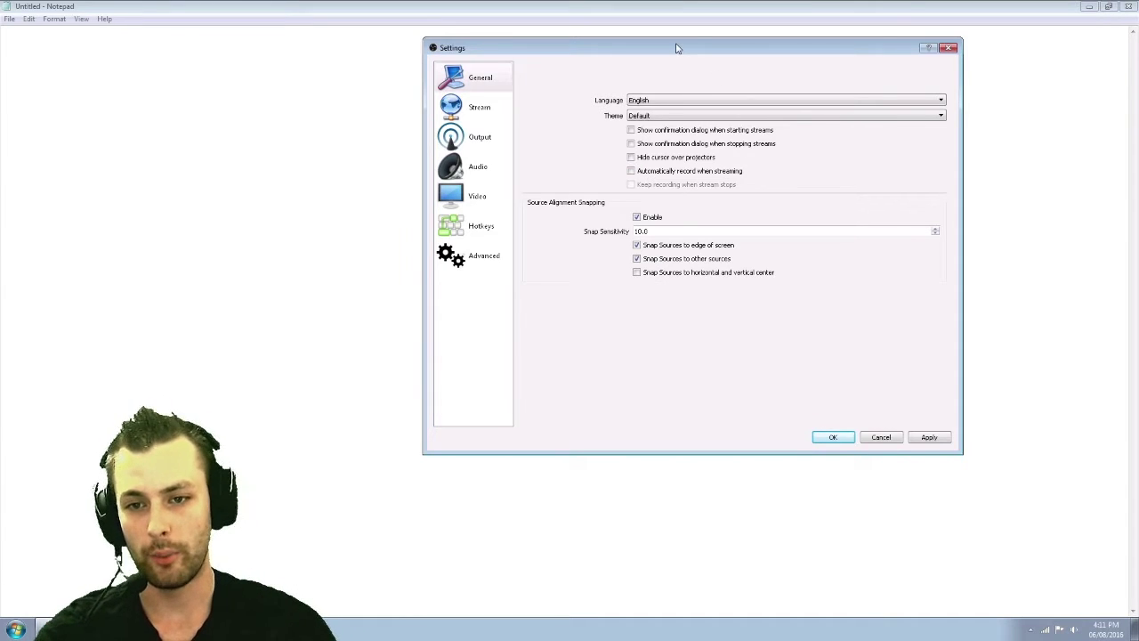
{"action": "left_click_drag", "start_coordinate": [677, 45], "coordinate": [788, 66]}
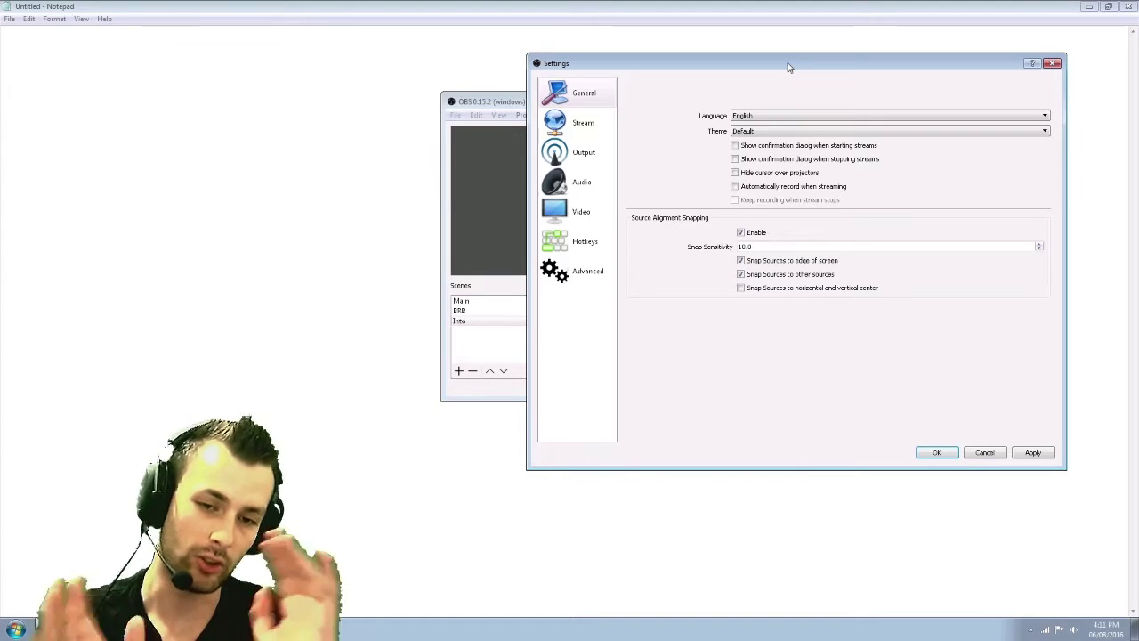
On the Stream page, keep Streaming Services as stream type and Twitch as the service
{"action": "left_click", "coordinate": [556, 126]}
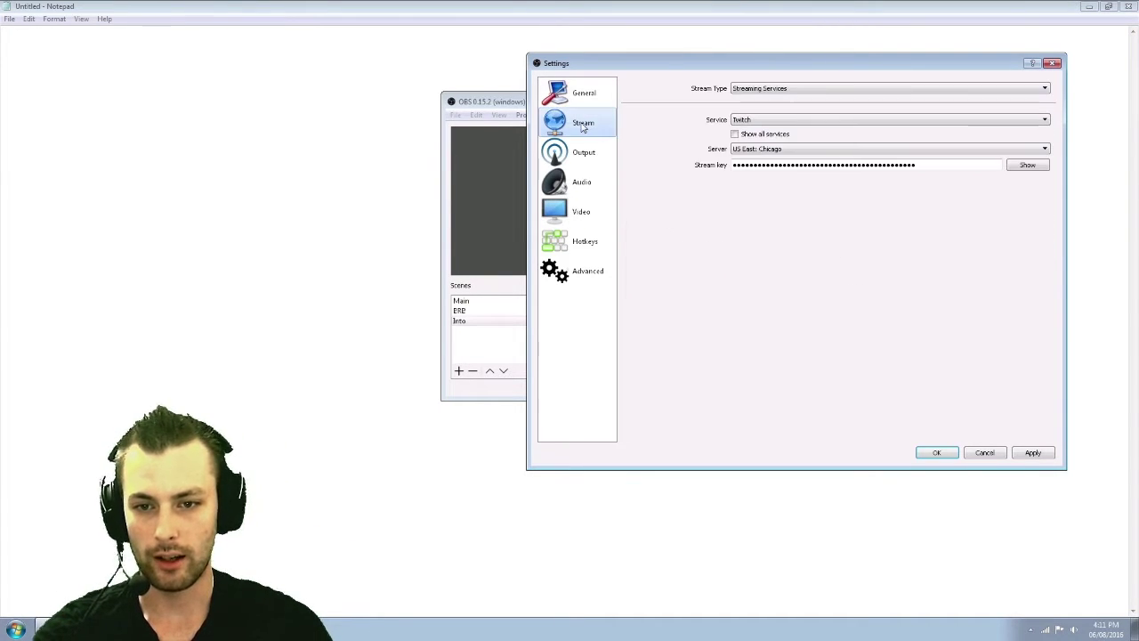
{"action": "left_click", "coordinate": [771, 89]}
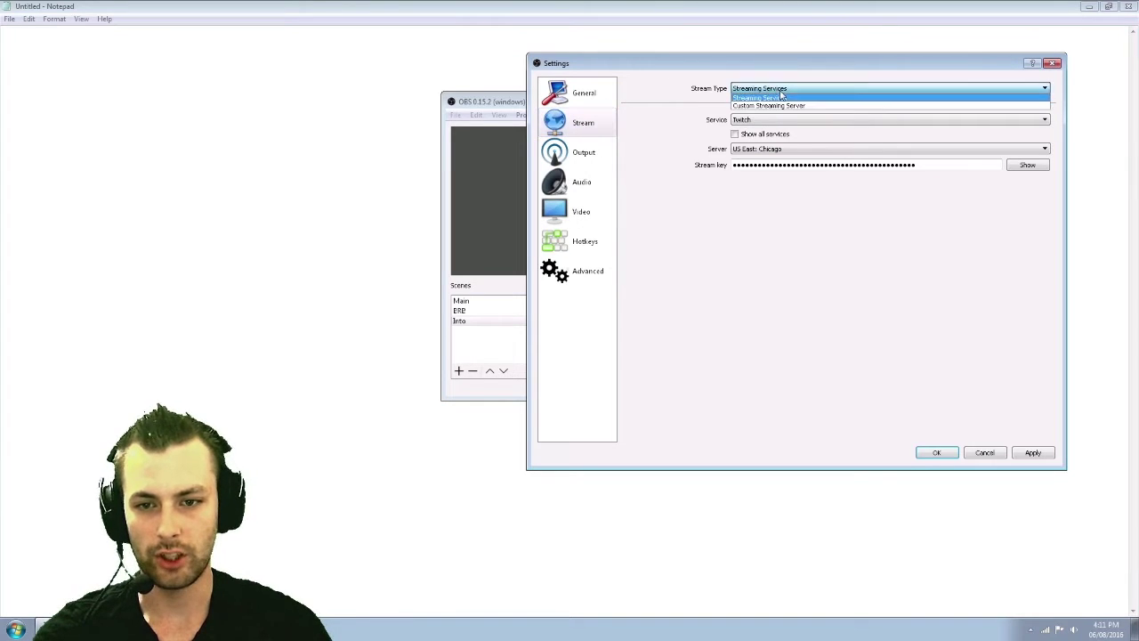
{"action": "left_click", "coordinate": [783, 96]}
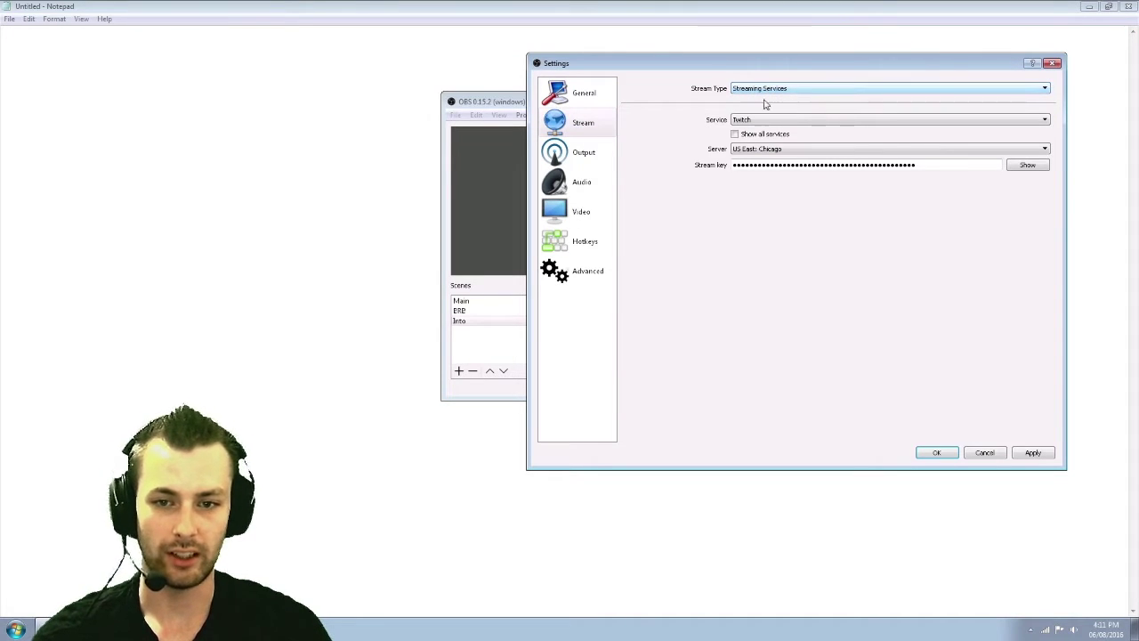
{"action": "left_click", "coordinate": [765, 118]}
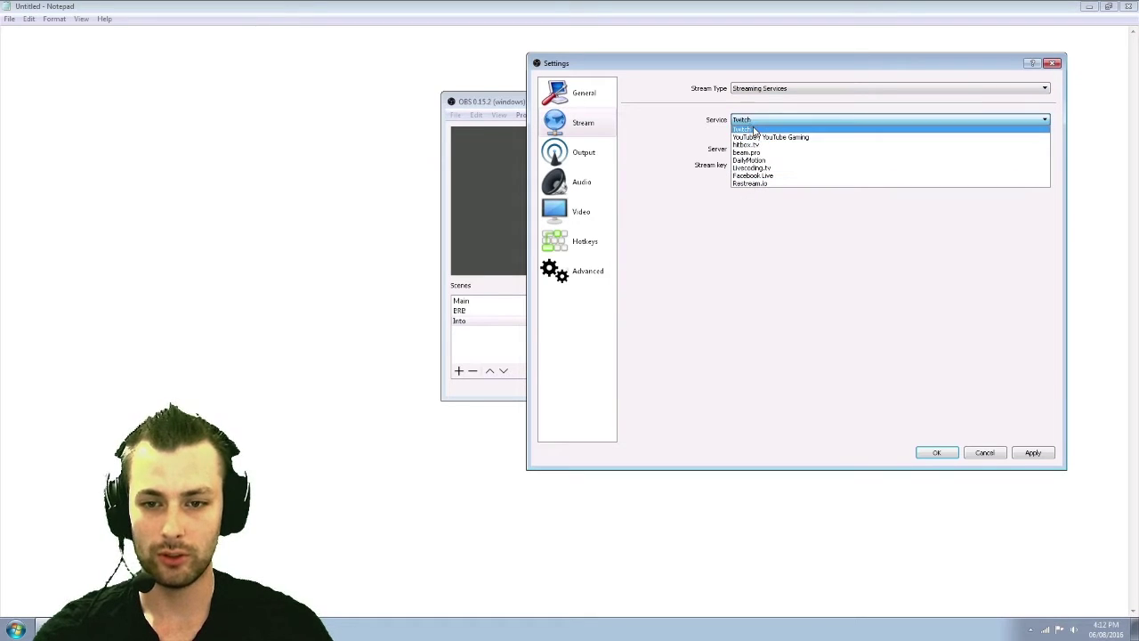
{"action": "left_click", "coordinate": [750, 126]}
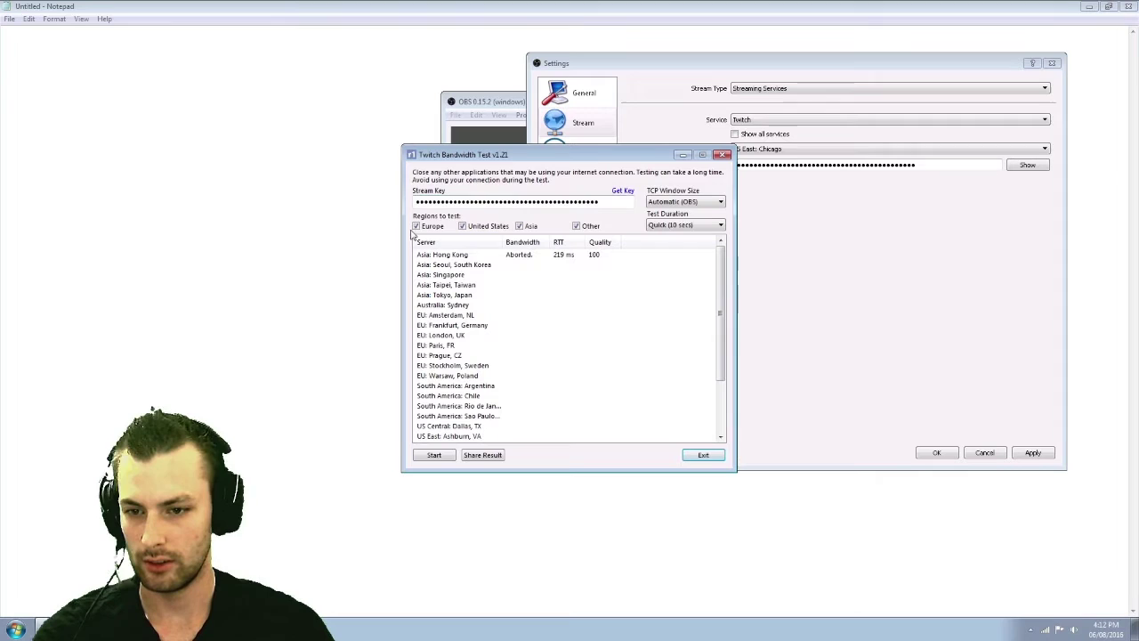
Uncheck Europe, Asia and Other so only the United States region is tested
{"action": "left_click", "coordinate": [415, 226]}
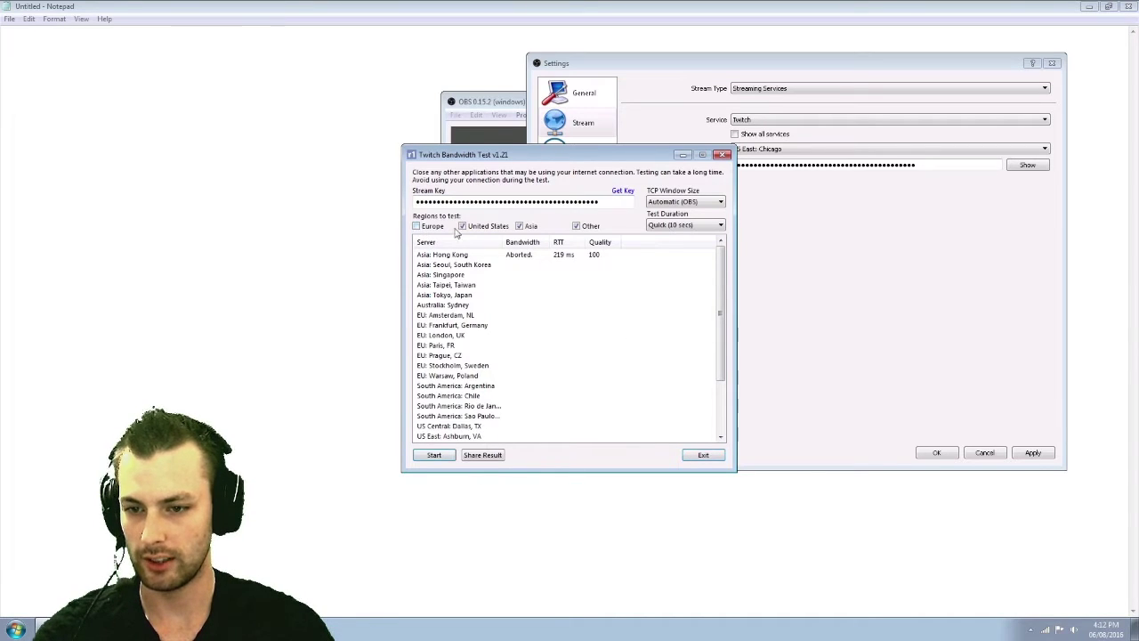
{"action": "left_click", "coordinate": [519, 226]}
{"action": "left_click", "coordinate": [576, 226]}
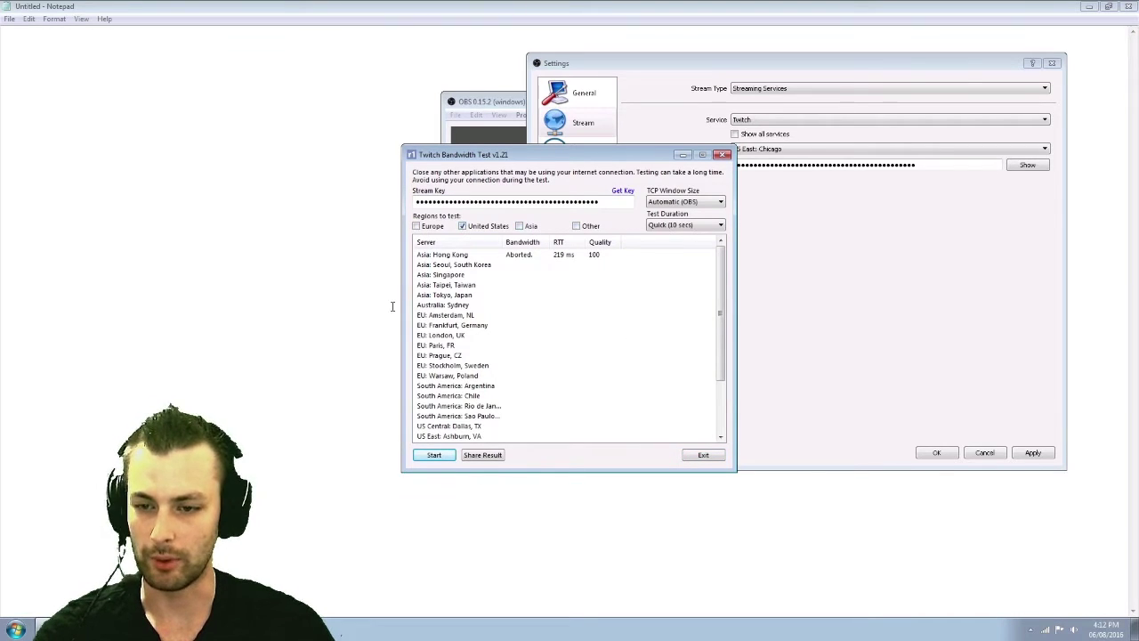
{"action": "left_click_drag", "start_coordinate": [476, 155], "coordinate": [414, 177]}
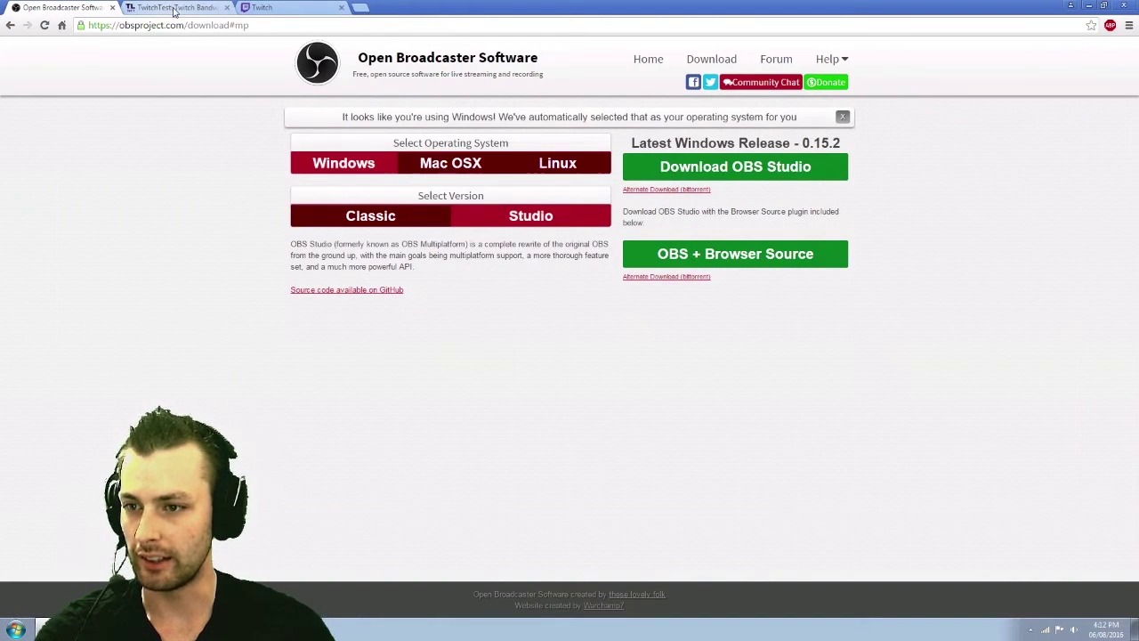
Read through the Team Liquid TwitchTest bandwidth tester thread, then go to the Twitch site
{"action": "left_click", "coordinate": [174, 8]}
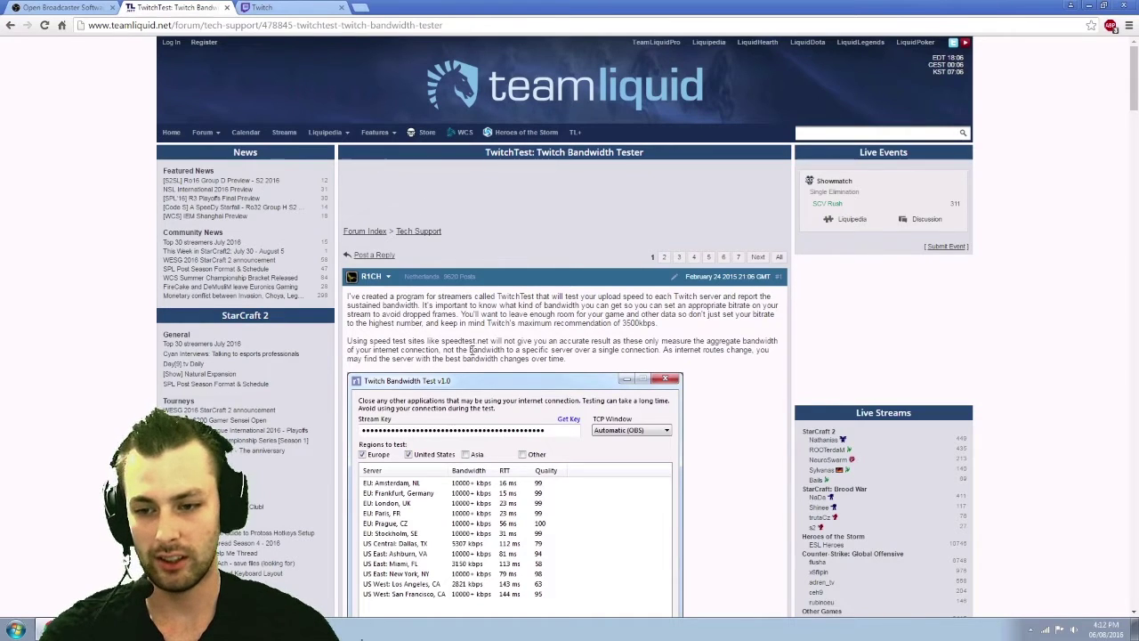
{"action": "scroll", "coordinate": [445, 373], "scroll_direction": "down", "scroll_amount": 2}
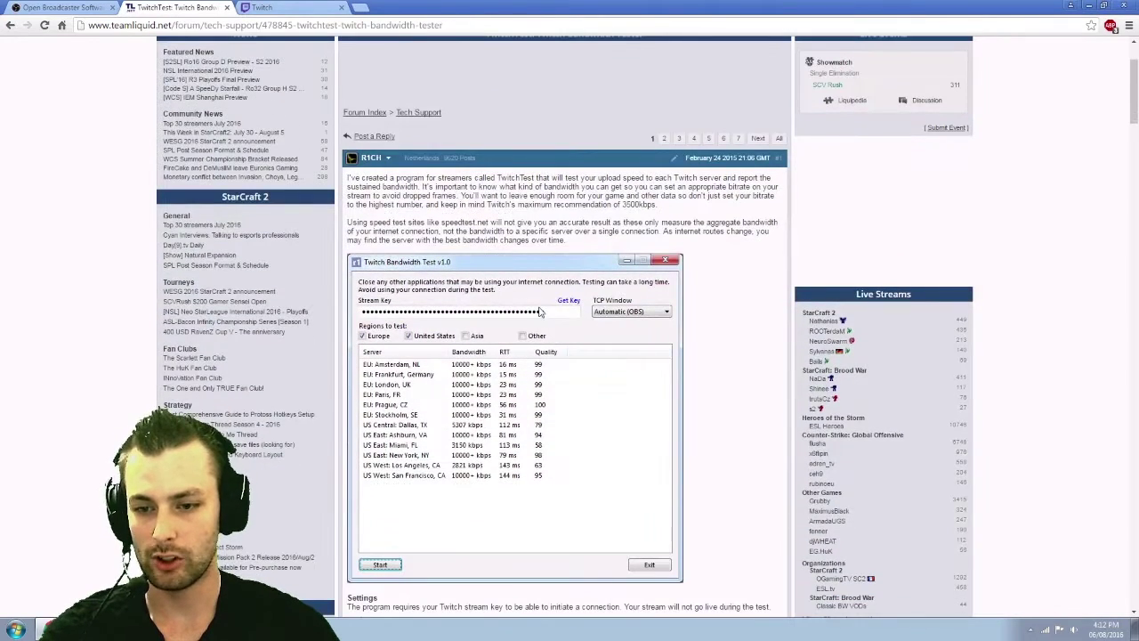
{"action": "left_click", "coordinate": [284, 8]}
Go to the Twitch channel Dashboard's Stream Key page, then return to the Bandwidth Test window
{"action": "scroll", "coordinate": [569, 338], "scroll_direction": "up", "scroll_amount": 3}
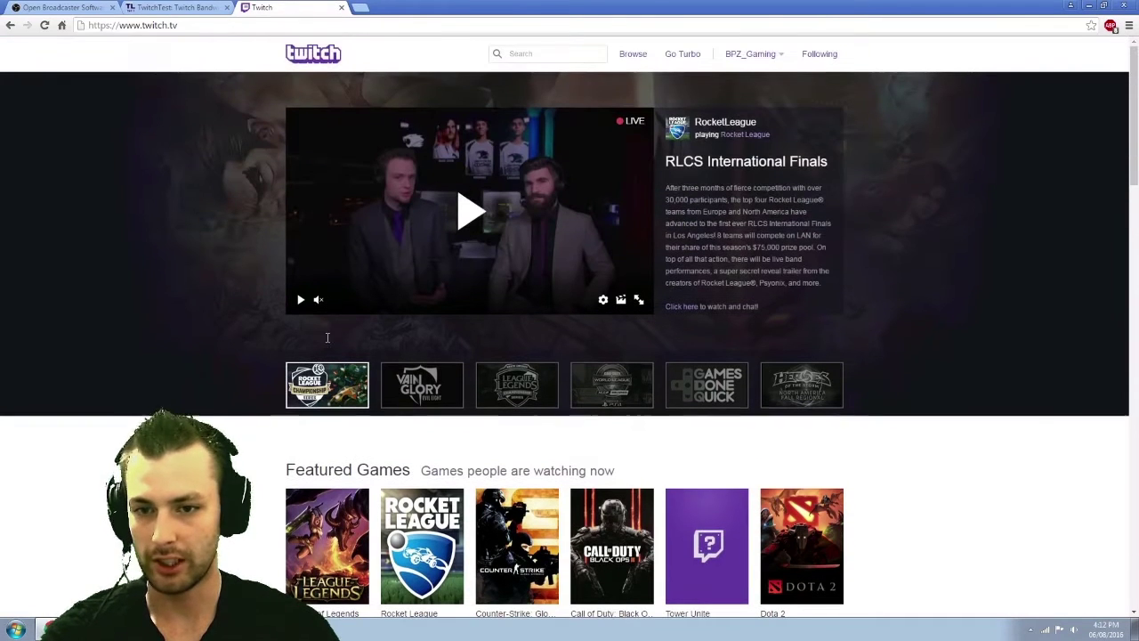
{"action": "left_click", "coordinate": [750, 54]}
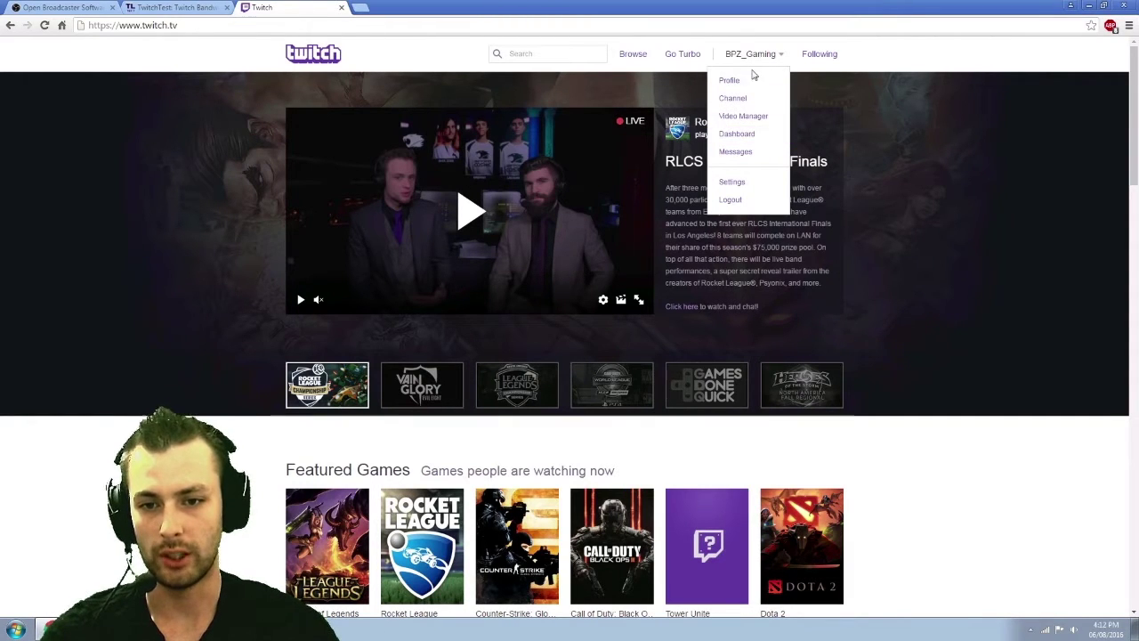
{"action": "left_click", "coordinate": [746, 136]}
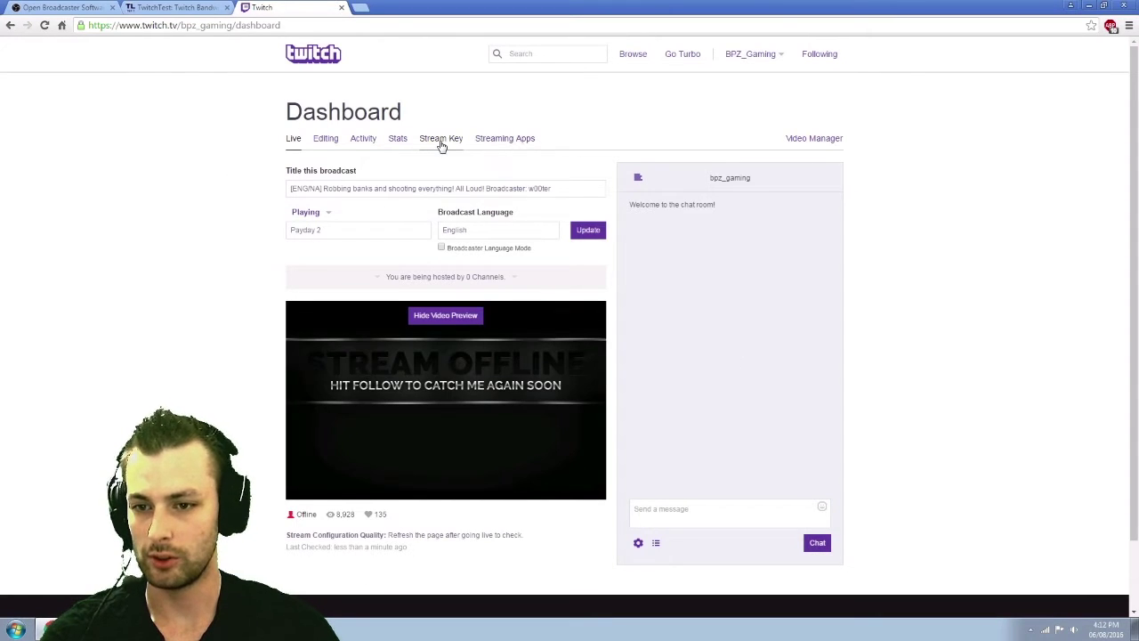
{"action": "left_click", "coordinate": [441, 141]}
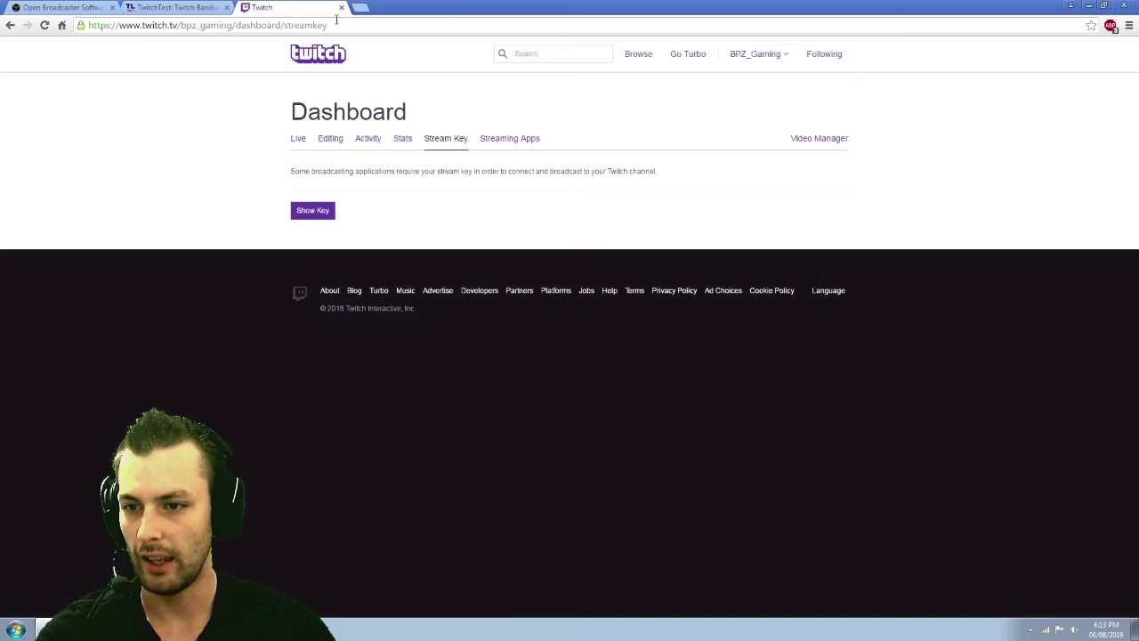
{"action": "key", "text": "alt+Tab"}
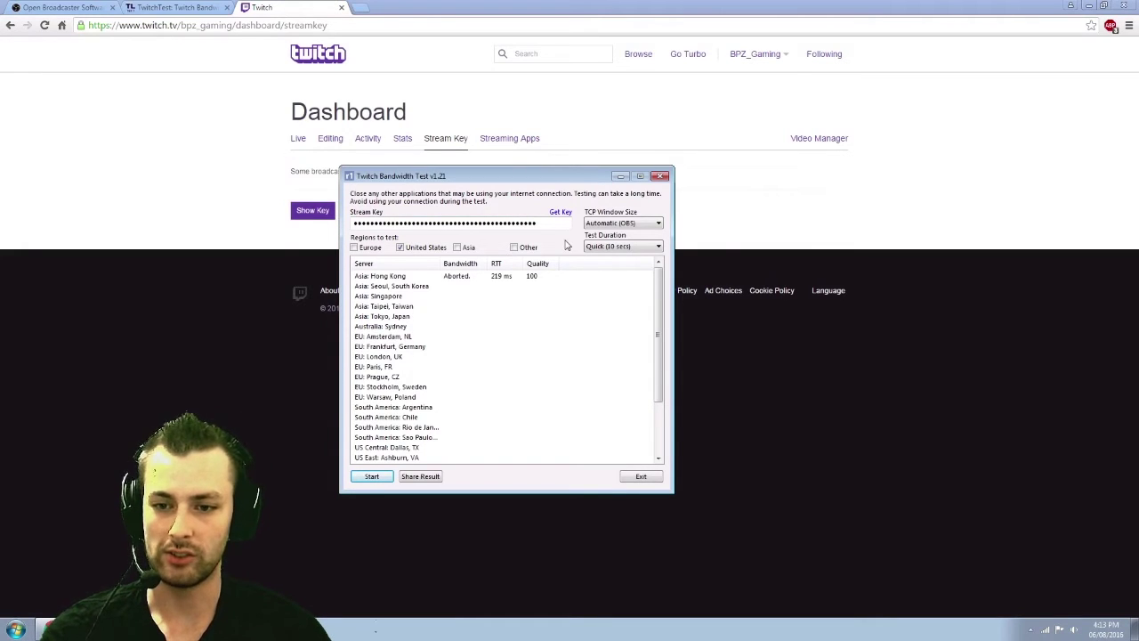
Start the bandwidth test on US servers, then bring the OBS Stream settings back to the front
{"action": "left_click", "coordinate": [372, 477]}
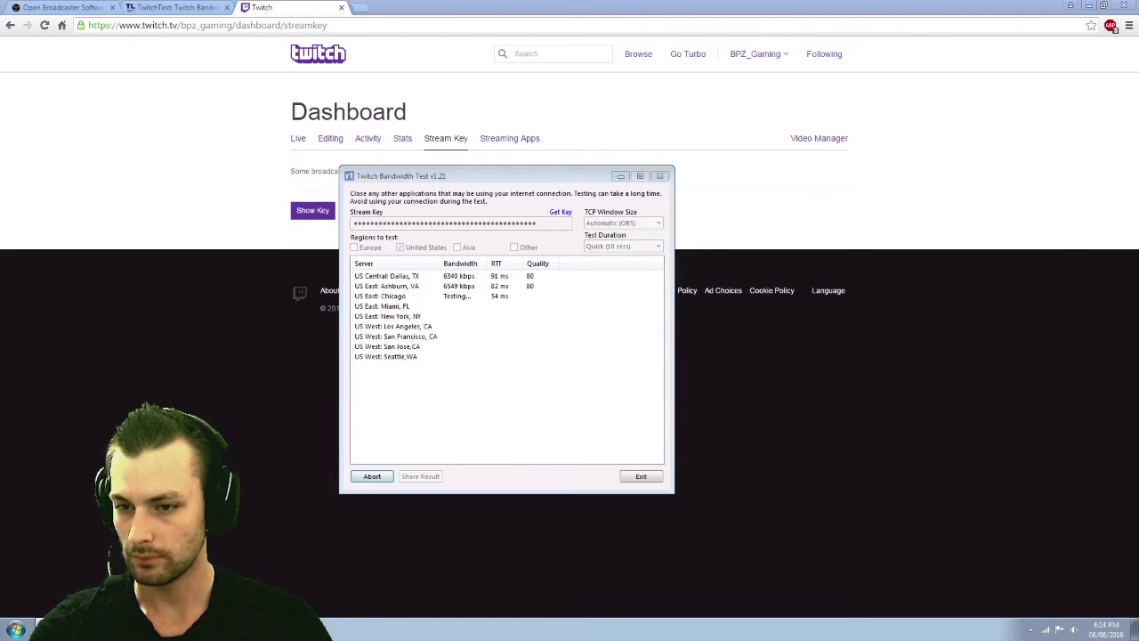
{"action": "key", "text": "alt+Tab"}
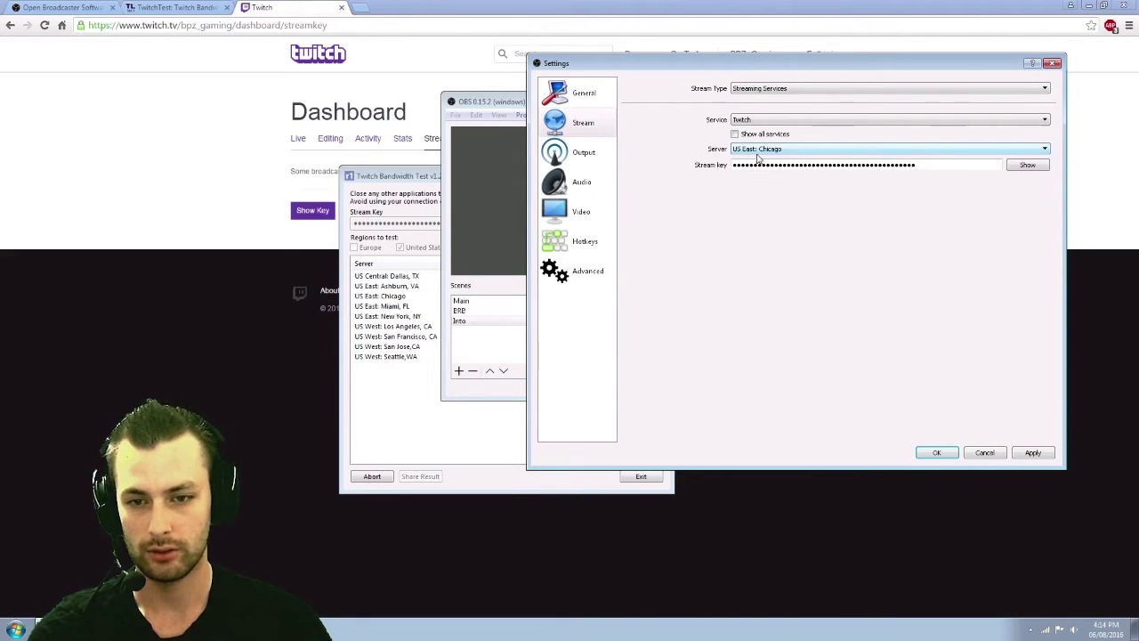
Open the Output page showing 2500 video bitrate, x264 encoder, 128 audio bitrate and veryfast preset
{"action": "left_click", "coordinate": [582, 155]}
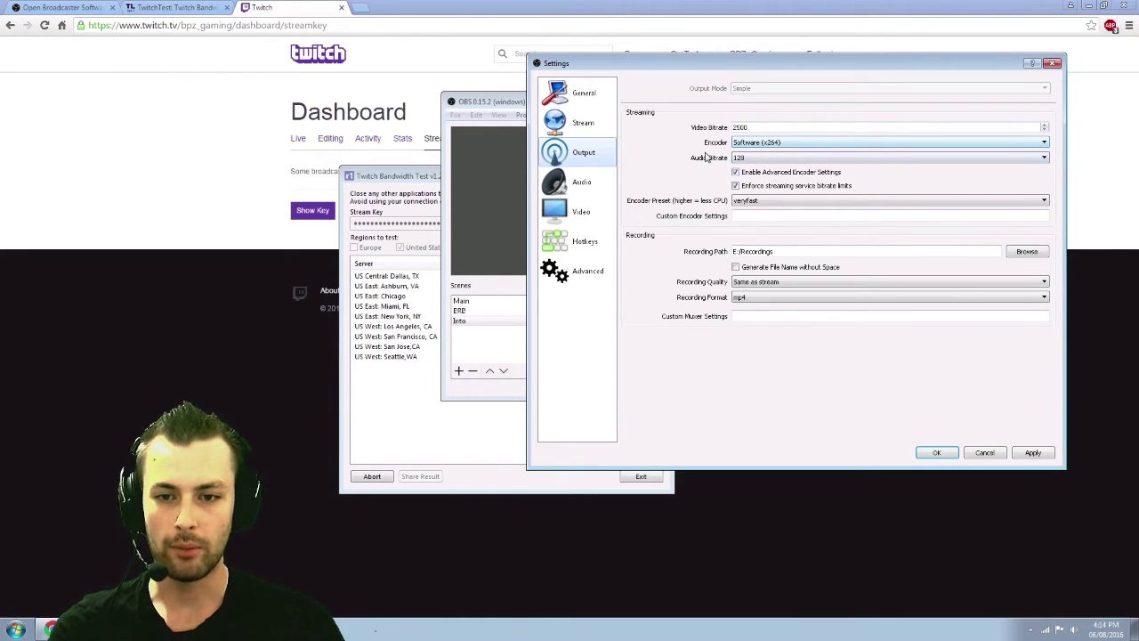
{"action": "left_click", "coordinate": [761, 144]}
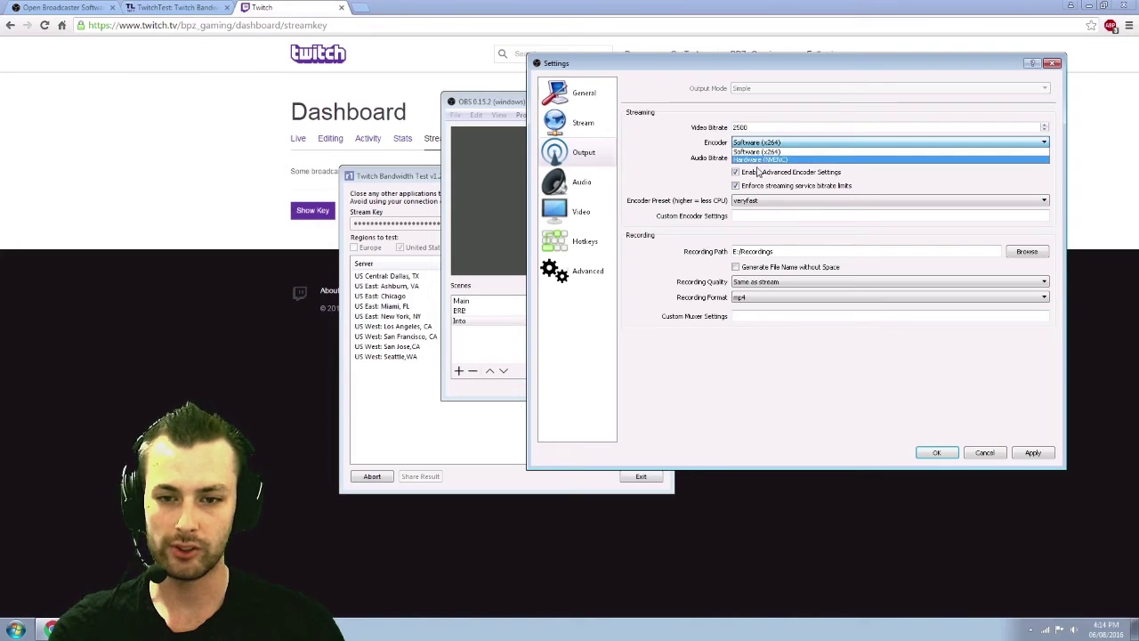
{"action": "left_click", "coordinate": [804, 153]}
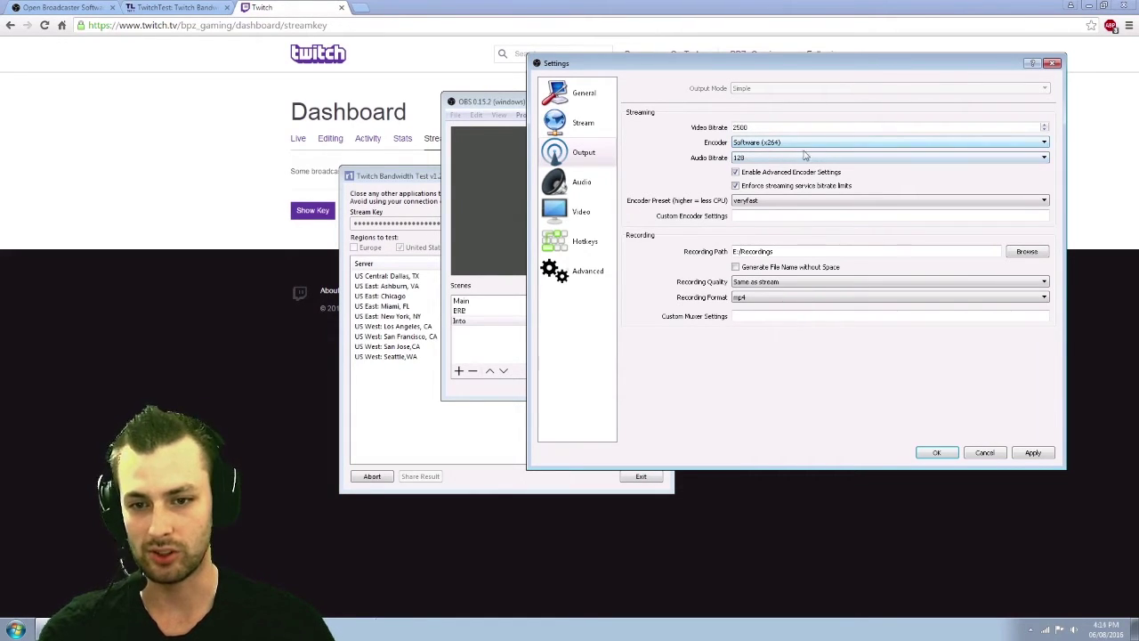
{"action": "left_click", "coordinate": [752, 158]}
{"action": "scroll", "coordinate": [752, 204], "scroll_direction": "down", "scroll_amount": 3}
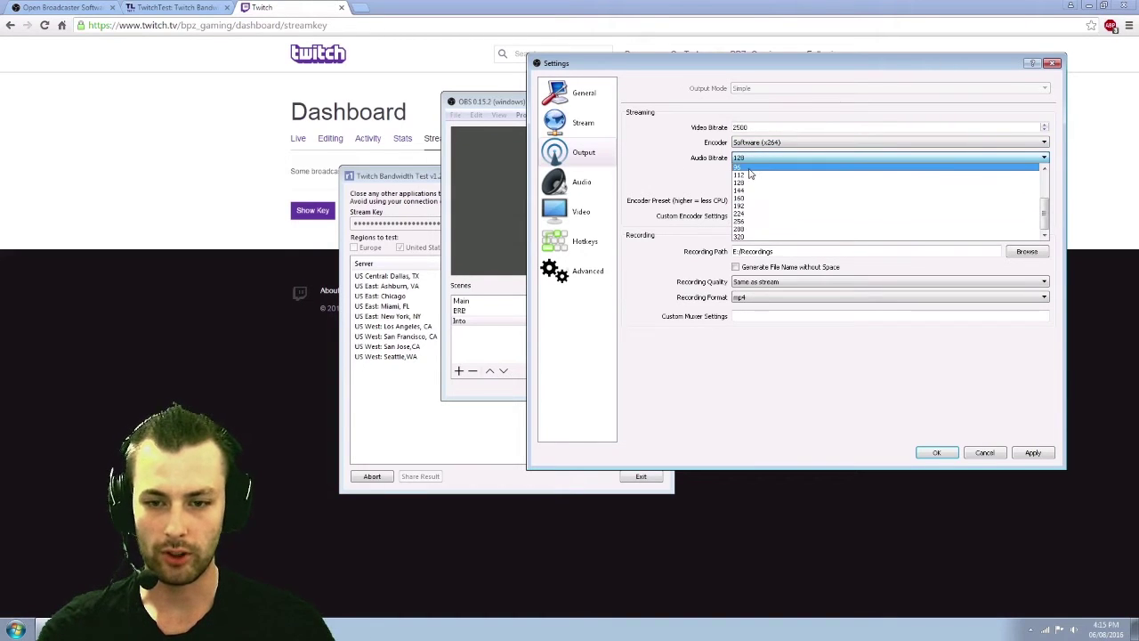
{"action": "left_click", "coordinate": [765, 237]}
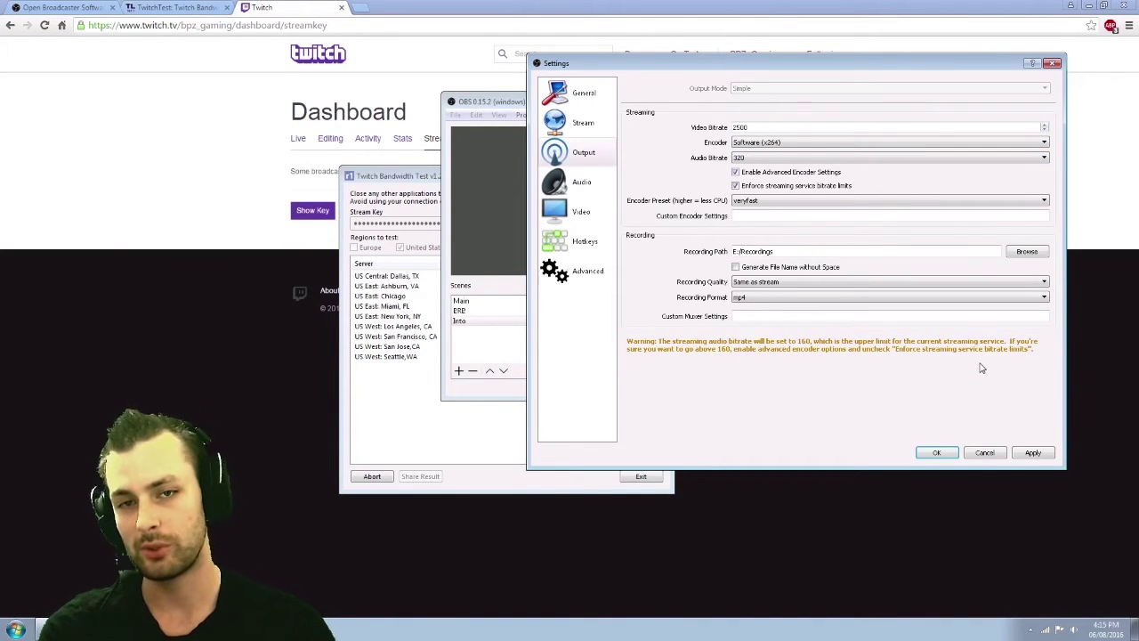
{"action": "left_click", "coordinate": [745, 158]}
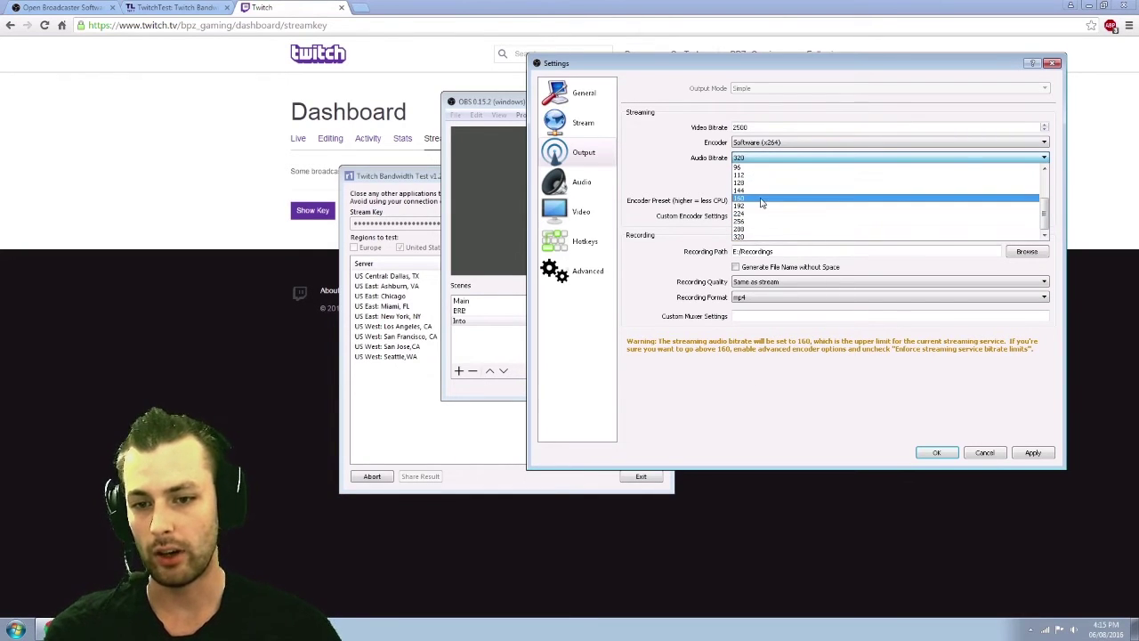
{"action": "scroll", "coordinate": [742, 185], "scroll_direction": "up", "scroll_amount": 3}
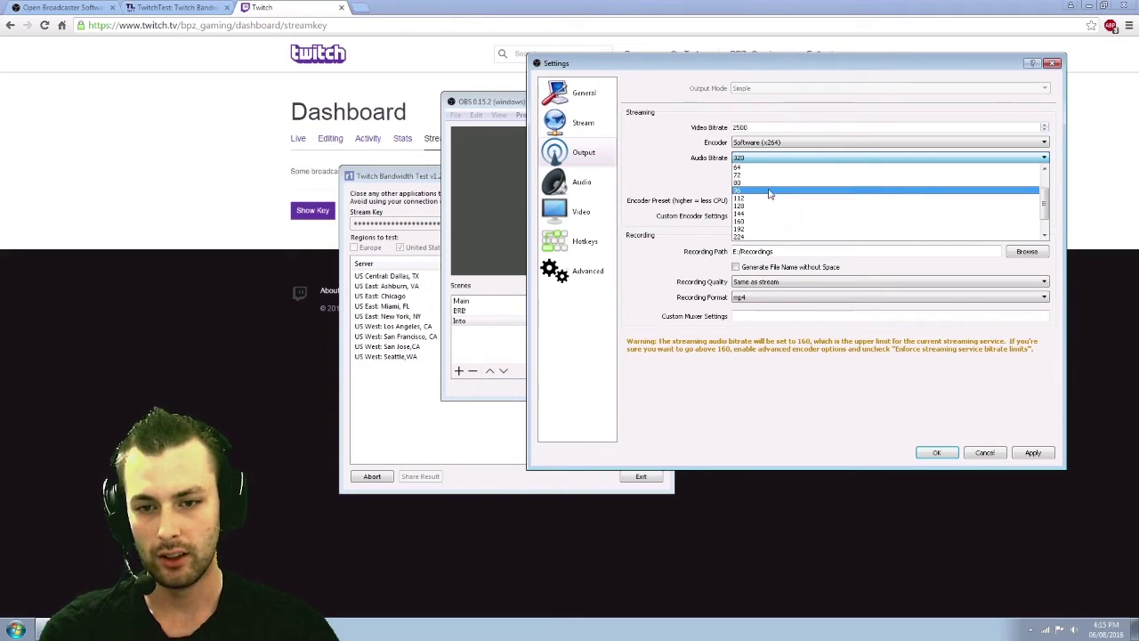
{"action": "scroll", "coordinate": [764, 187], "scroll_direction": "down", "scroll_amount": 1}
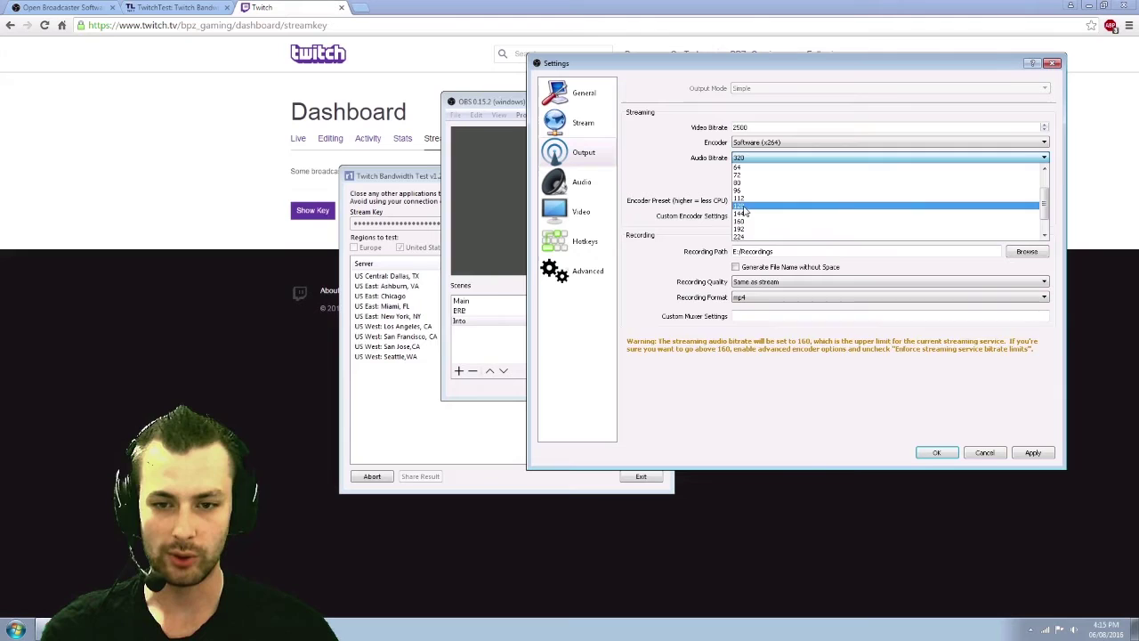
{"action": "left_click", "coordinate": [742, 208]}
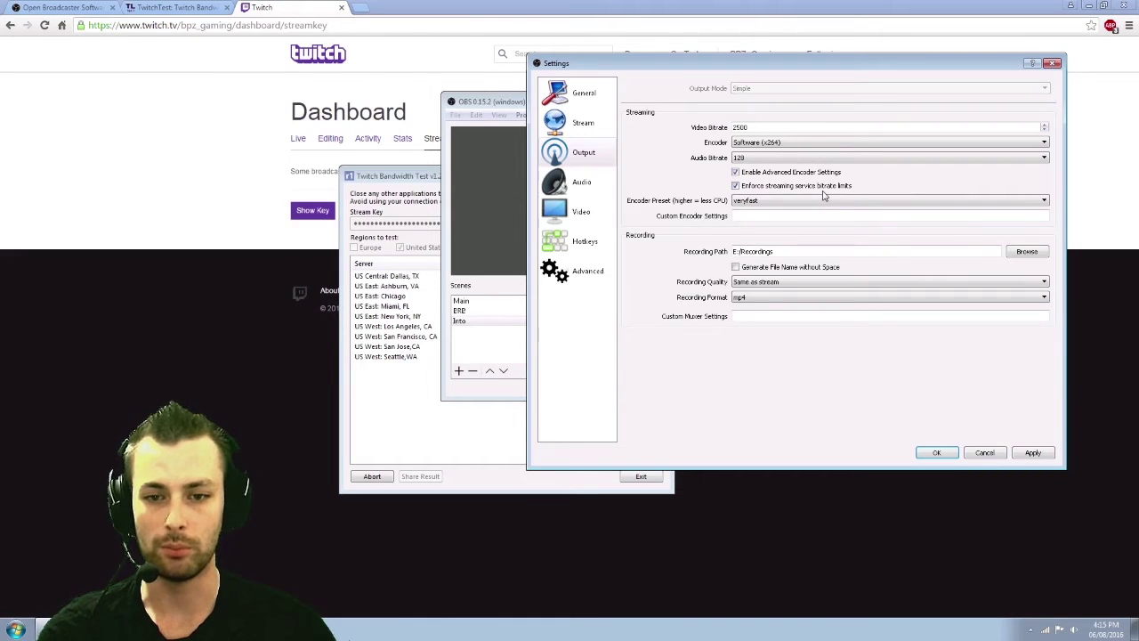
Keep the veryfast encoder preset and mp4 recording format, then move on to Audio settings
{"action": "left_click", "coordinate": [769, 204]}
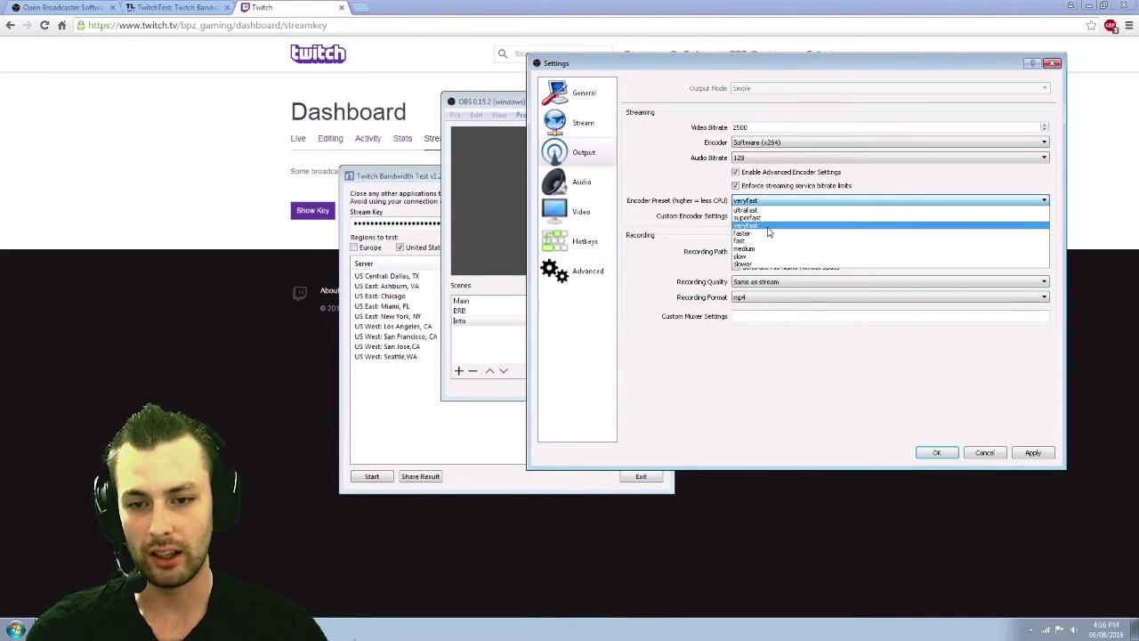
{"action": "left_click", "coordinate": [772, 225]}
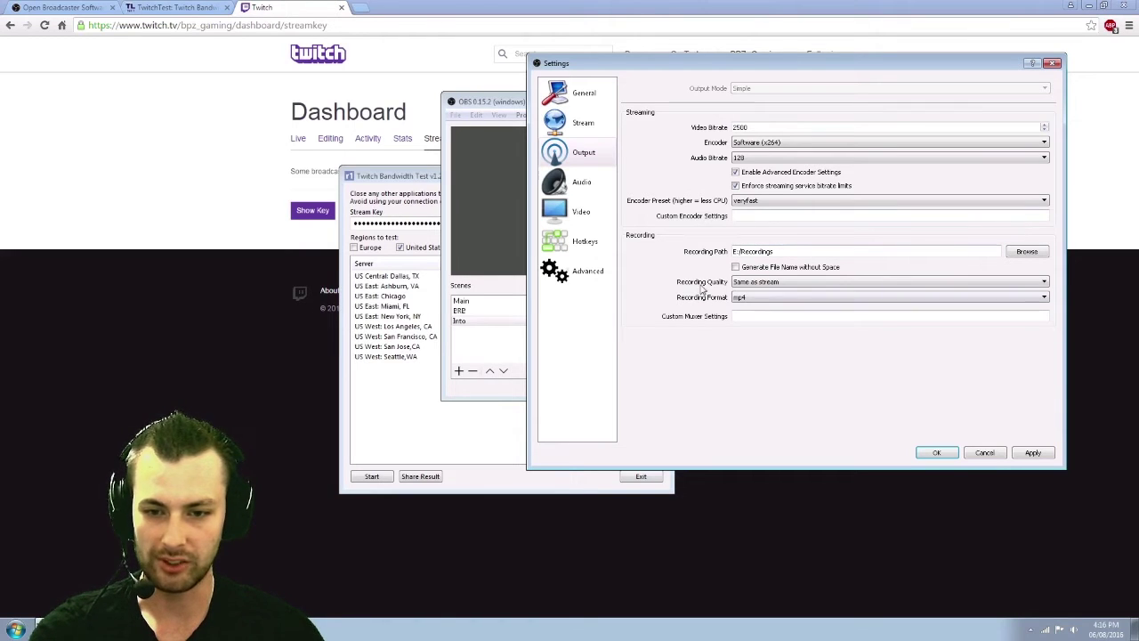
{"action": "left_click", "coordinate": [756, 303]}
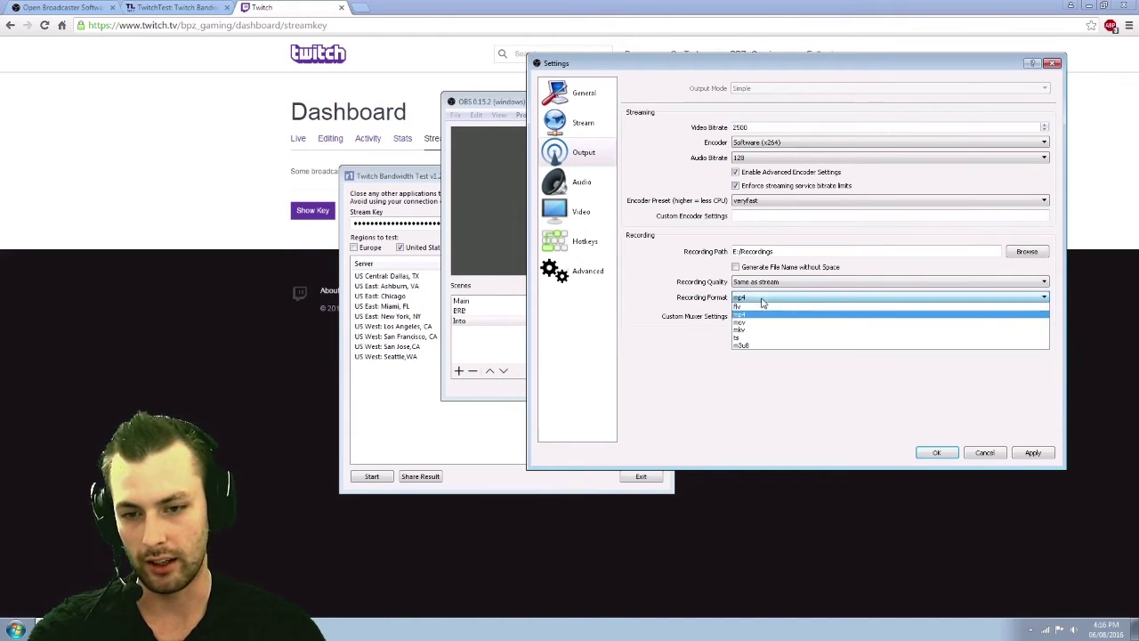
{"action": "left_click", "coordinate": [706, 407]}
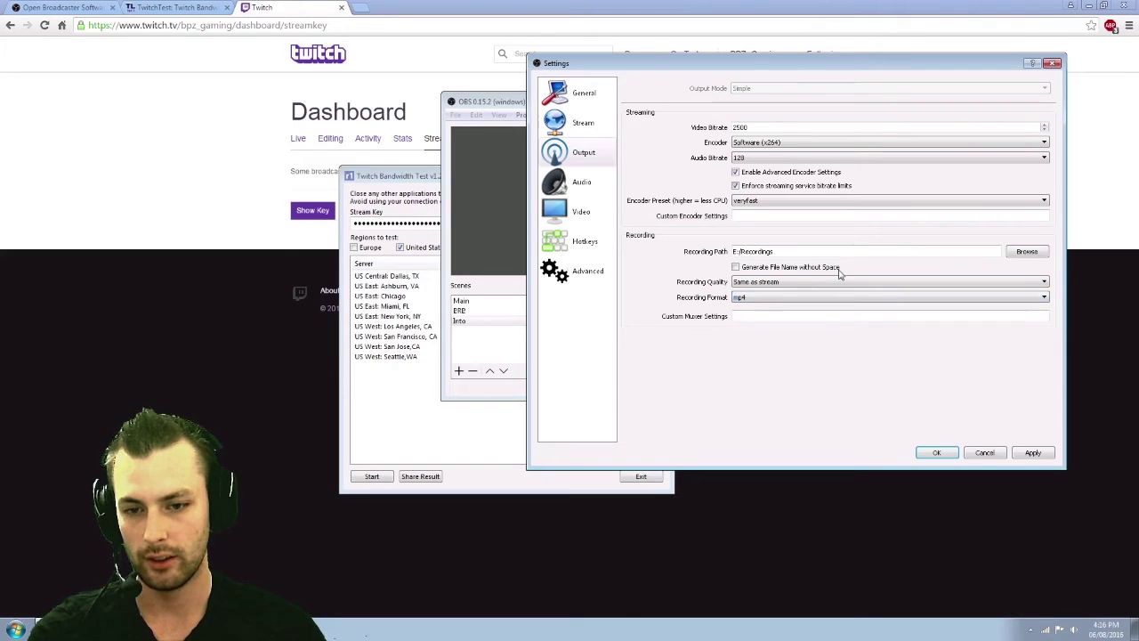
Confirm Audio uses 48khz, Headset Earphone for desktop audio, Headset Microphone for mic, second mic disabled
{"action": "left_click", "coordinate": [578, 182]}
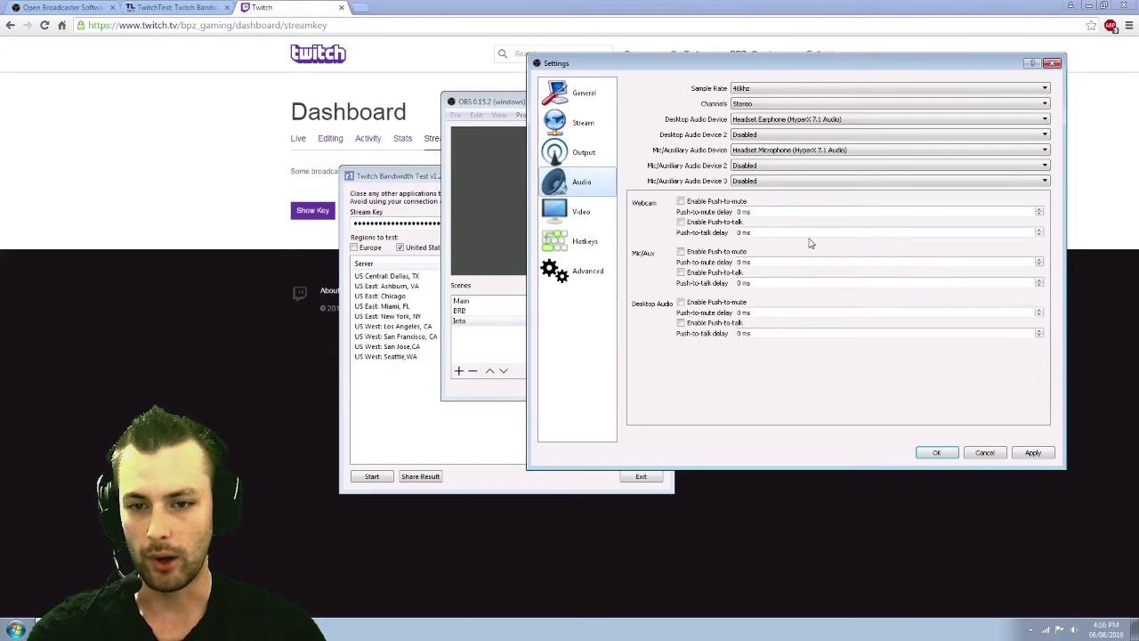
{"action": "left_click", "coordinate": [767, 88]}
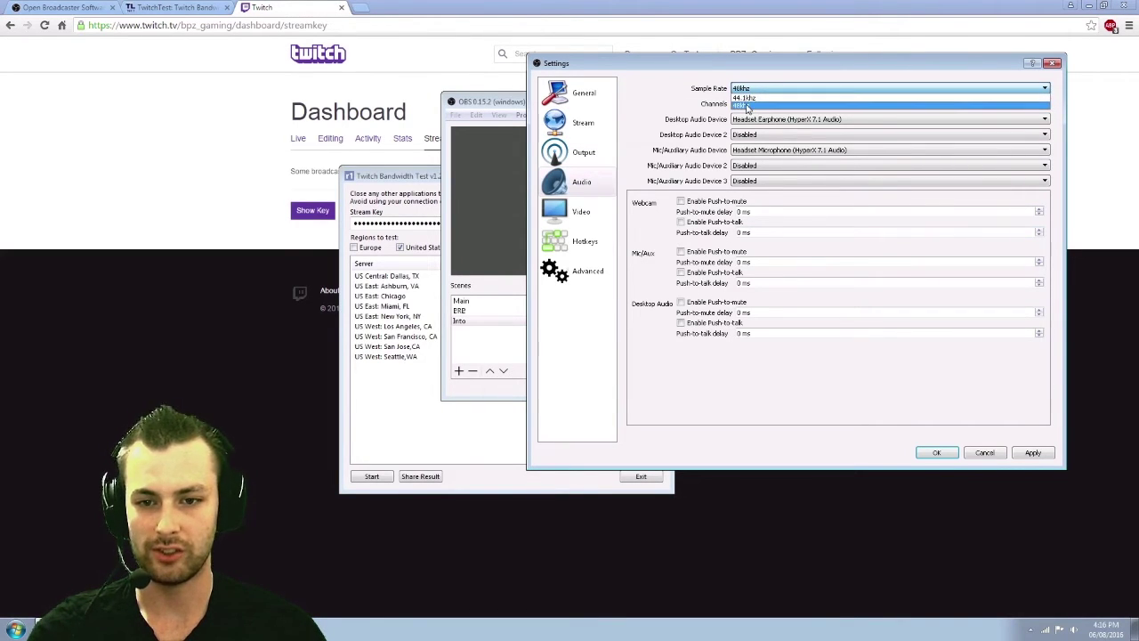
{"action": "left_click", "coordinate": [748, 107]}
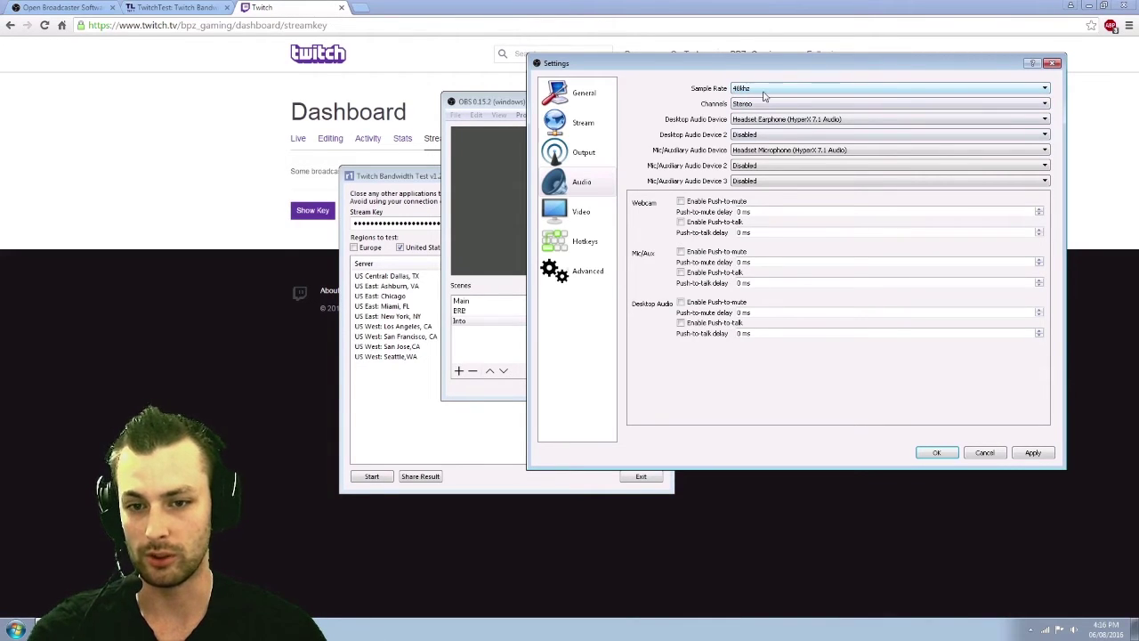
{"action": "left_click", "coordinate": [803, 121]}
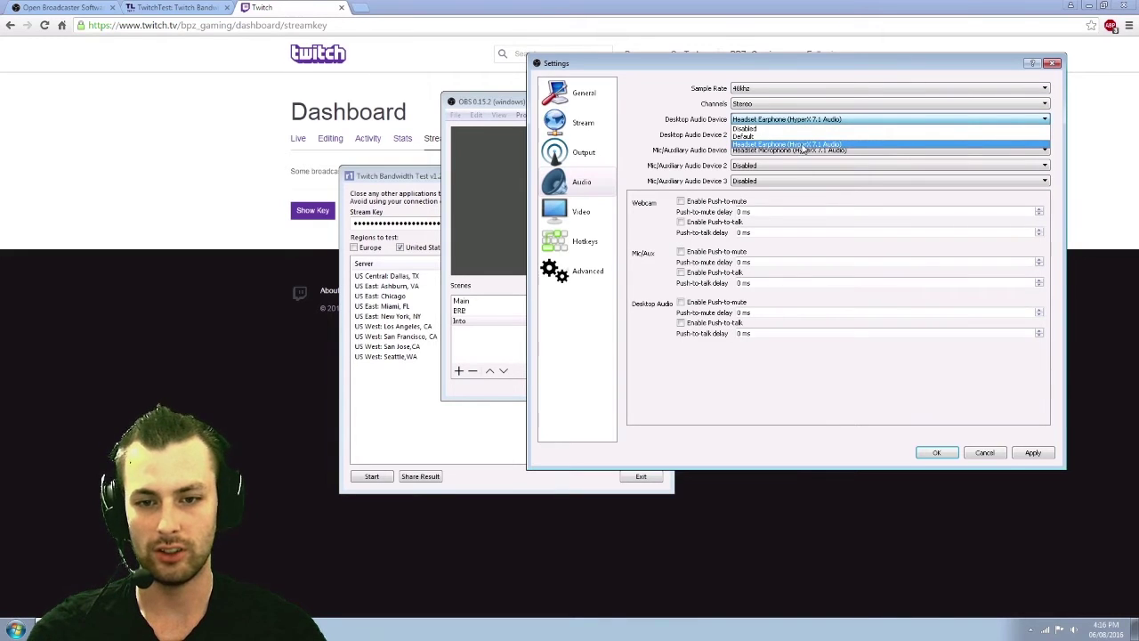
{"action": "left_click", "coordinate": [803, 145]}
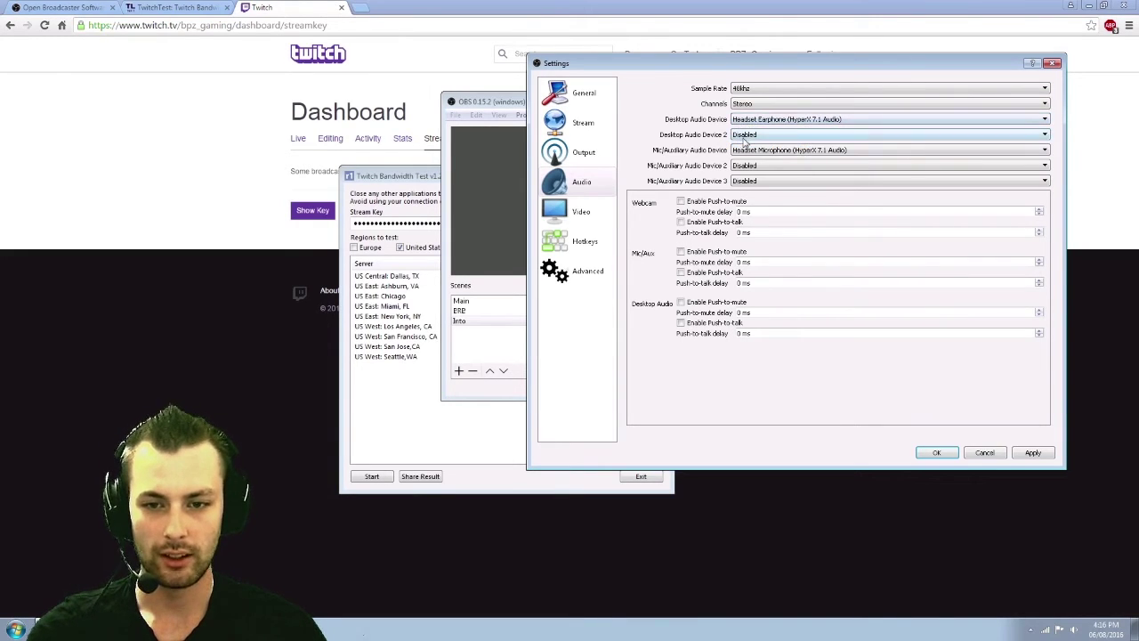
{"action": "left_click", "coordinate": [767, 151]}
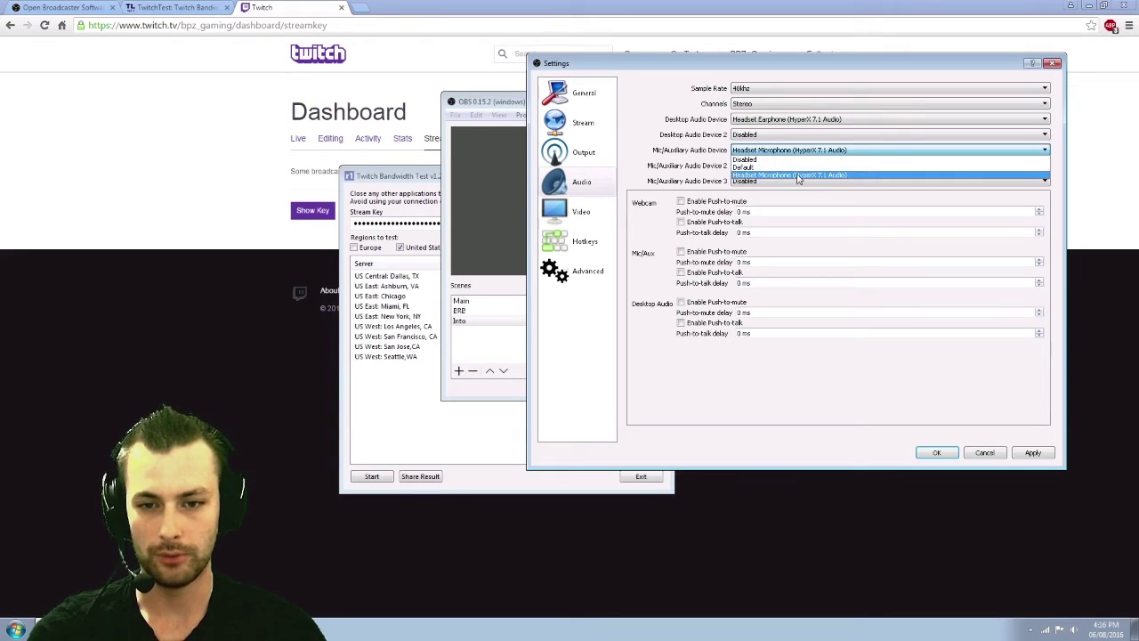
{"action": "left_click", "coordinate": [798, 178]}
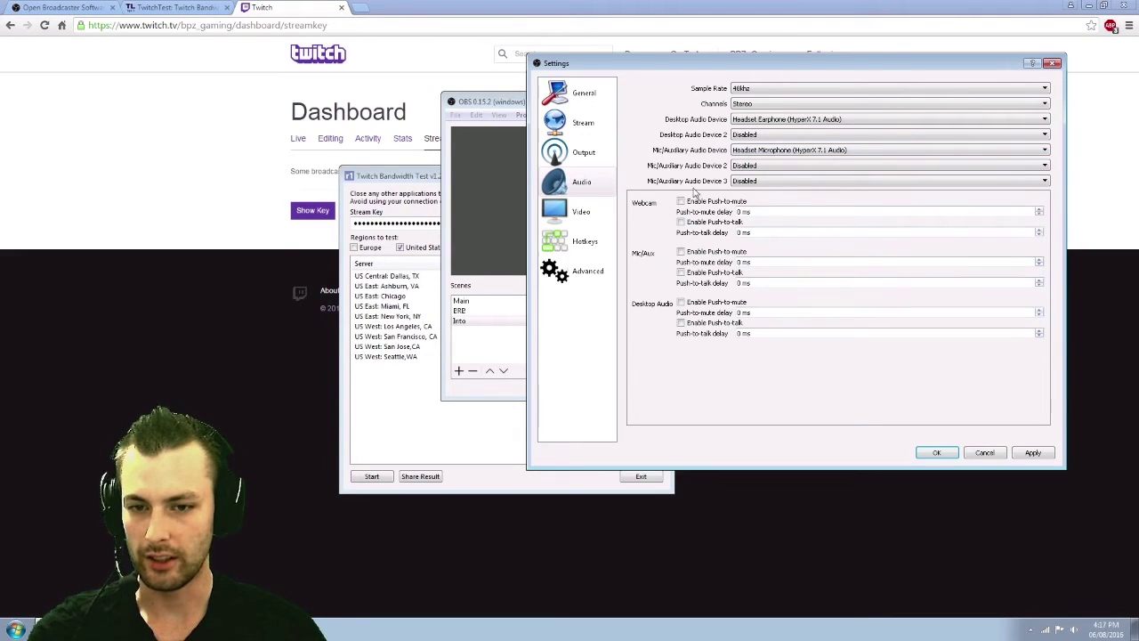
{"action": "left_click", "coordinate": [765, 165]}
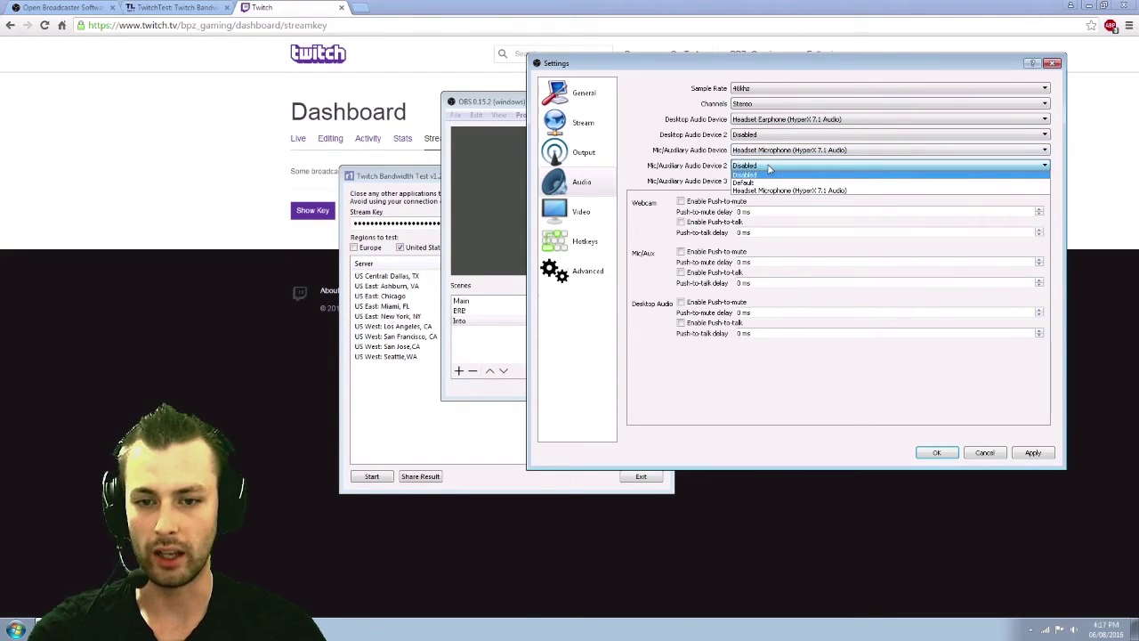
{"action": "left_click", "coordinate": [770, 174]}
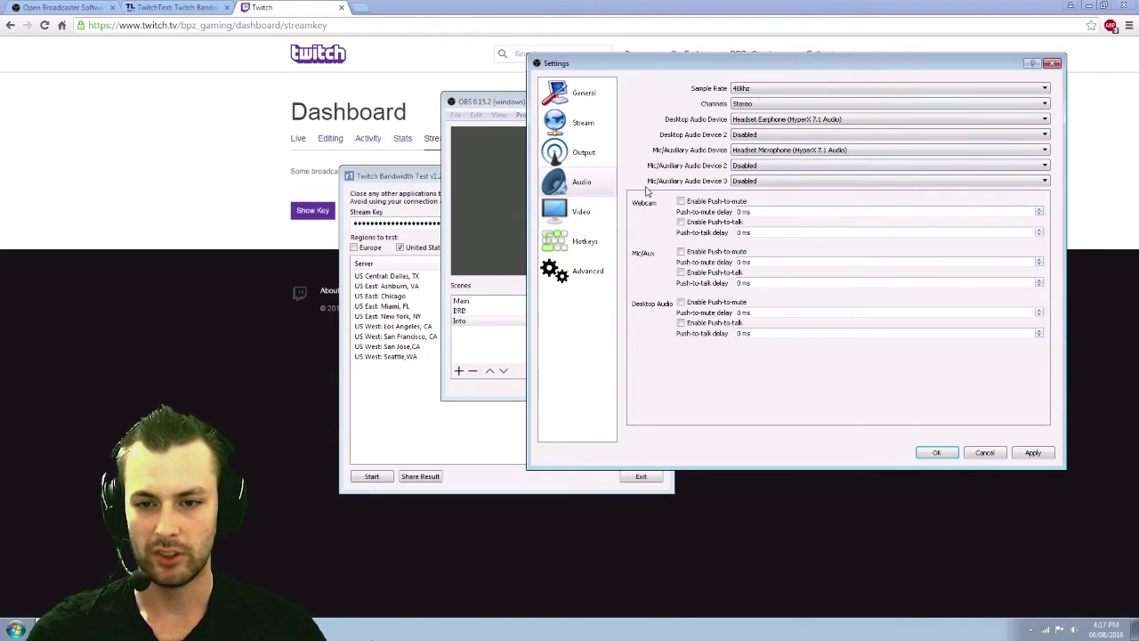
Review Video settings: 1920x1080 base, 1280x720 output, Bilinear downscale, 30 FPS
{"action": "left_click", "coordinate": [597, 217]}
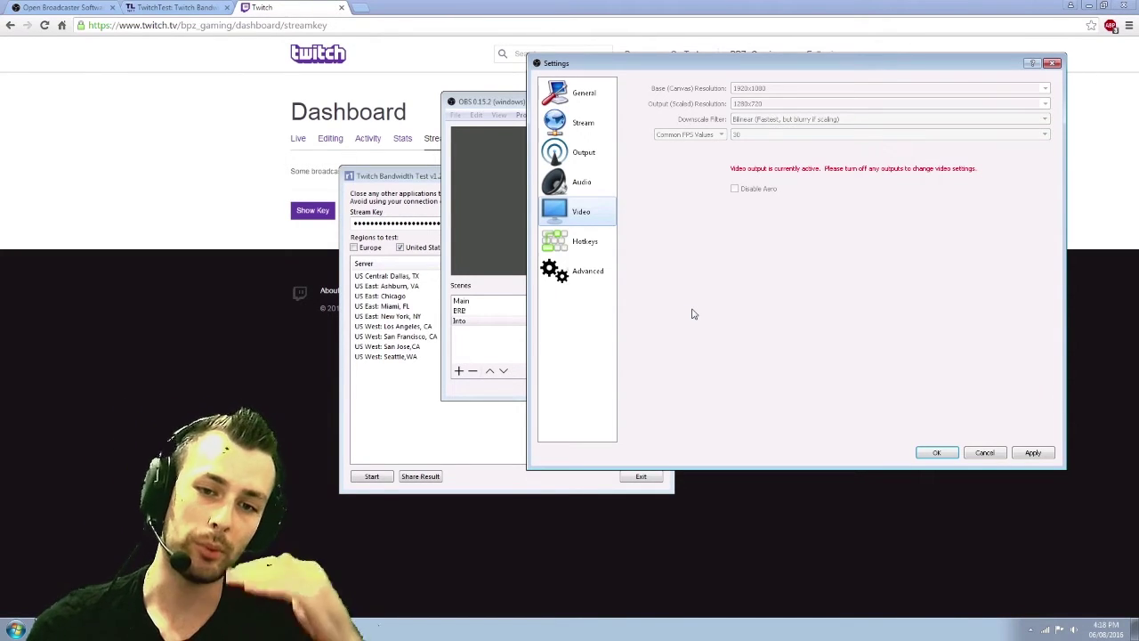
Review the Hotkeys list for scene switching, webcam show/hide and mic mute shortcuts
{"action": "left_click", "coordinate": [595, 247]}
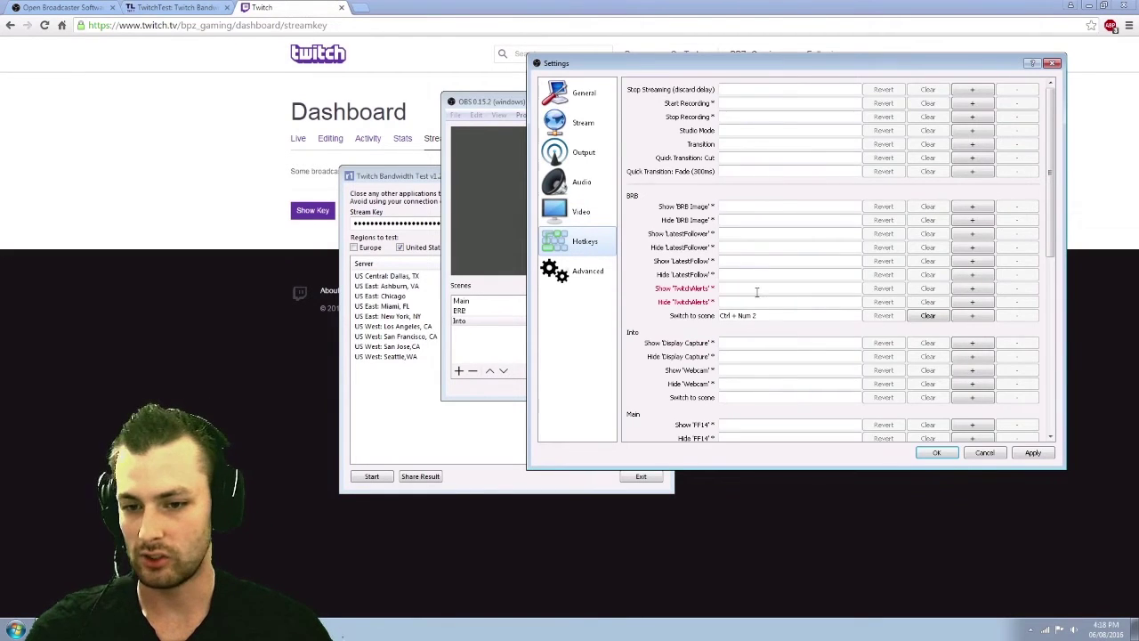
{"action": "scroll", "coordinate": [752, 293], "scroll_direction": "down", "scroll_amount": 5}
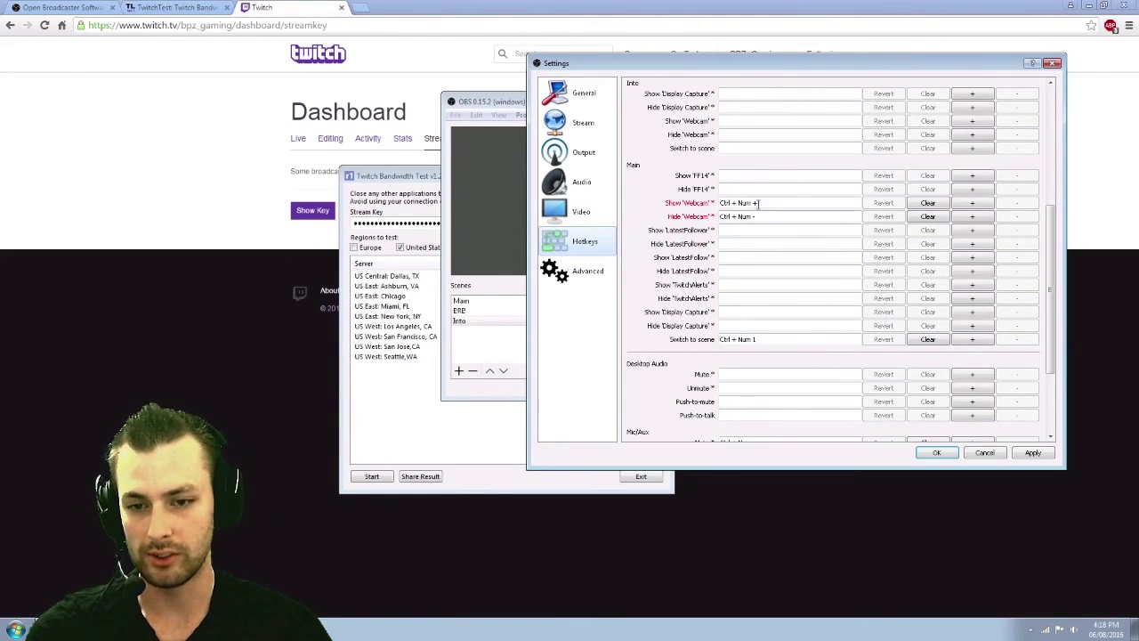
{"action": "scroll", "coordinate": [756, 204], "scroll_direction": "down", "scroll_amount": 2}
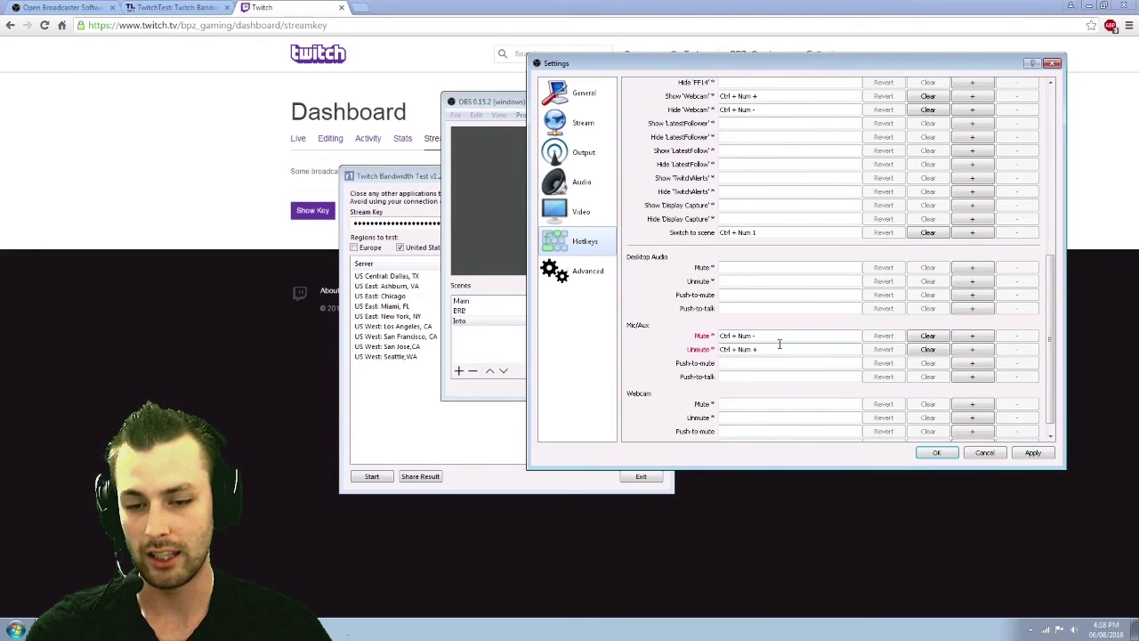
{"action": "scroll", "coordinate": [779, 344], "scroll_direction": "up", "scroll_amount": 3}
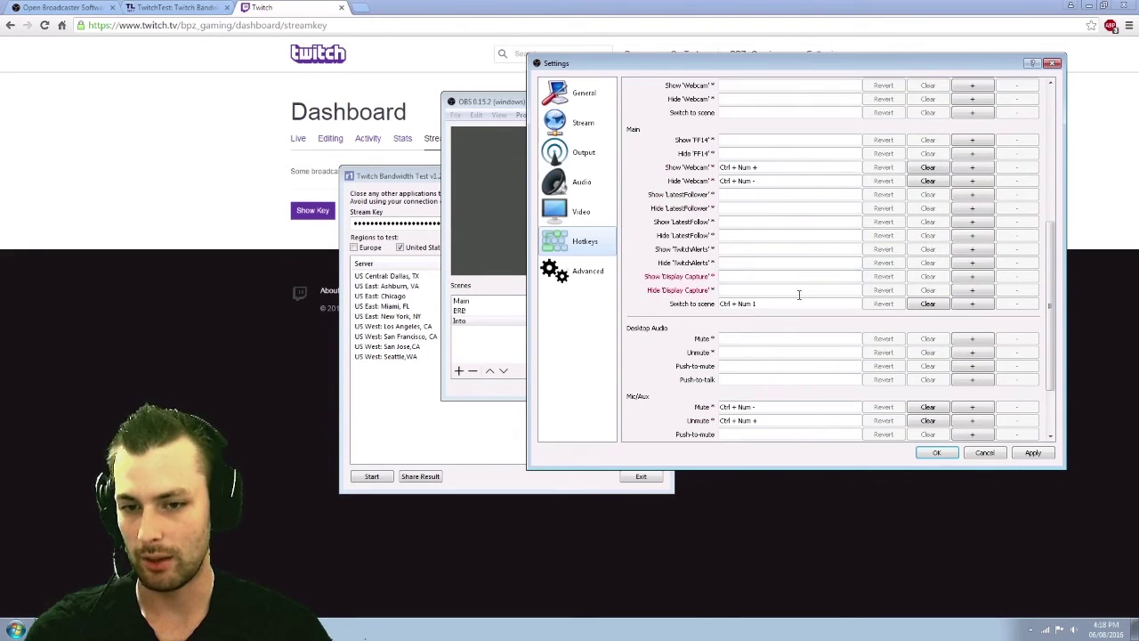
Review Advanced settings: Normal priority, stream delay off, auto-reconnect with 10-second delay
{"action": "left_click", "coordinate": [559, 268]}
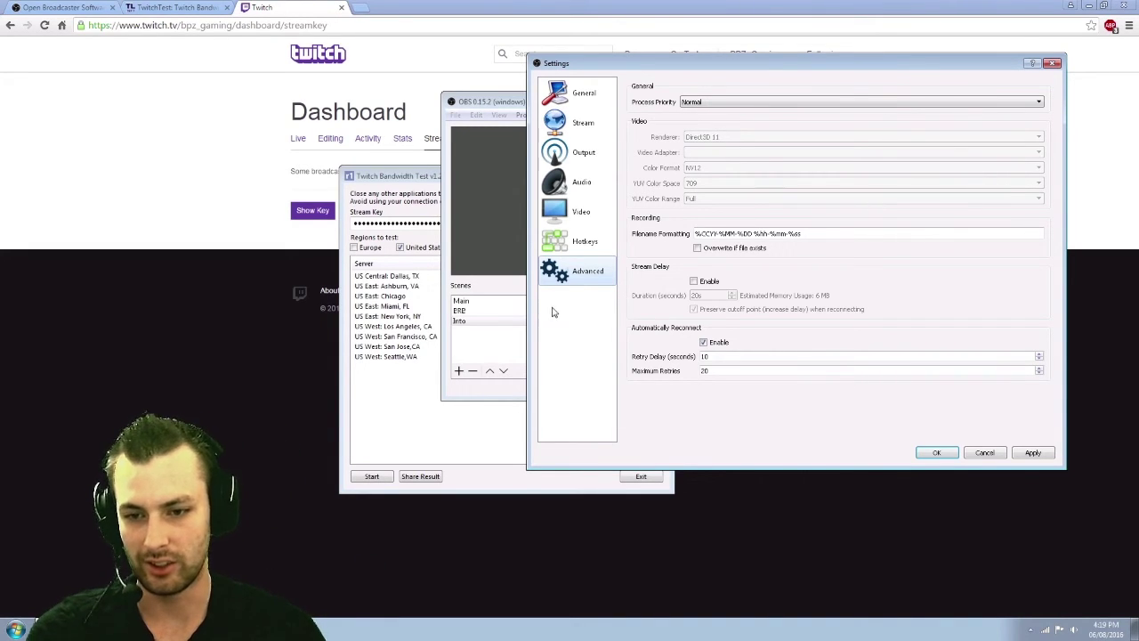
Save and close Settings, dismiss the Add source menu, and bring the Twitch Bandwidth Test forward
{"action": "left_click", "coordinate": [936, 452]}
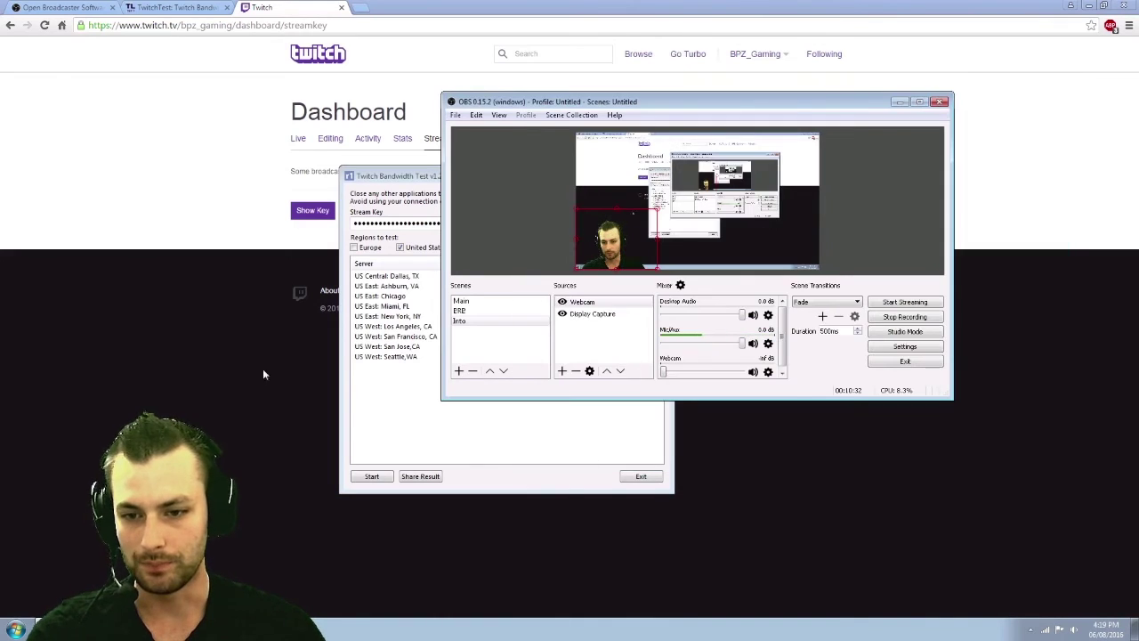
{"action": "right_click", "coordinate": [593, 352]}
{"action": "mouse_move", "coordinate": [614, 351]}
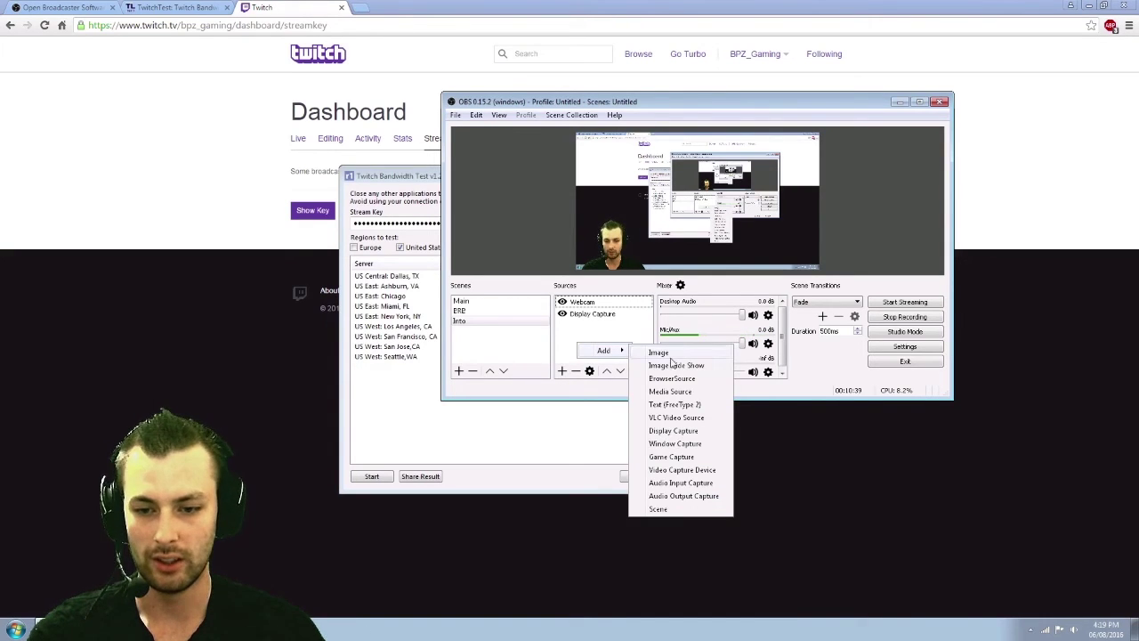
{"action": "left_click", "coordinate": [577, 340]}
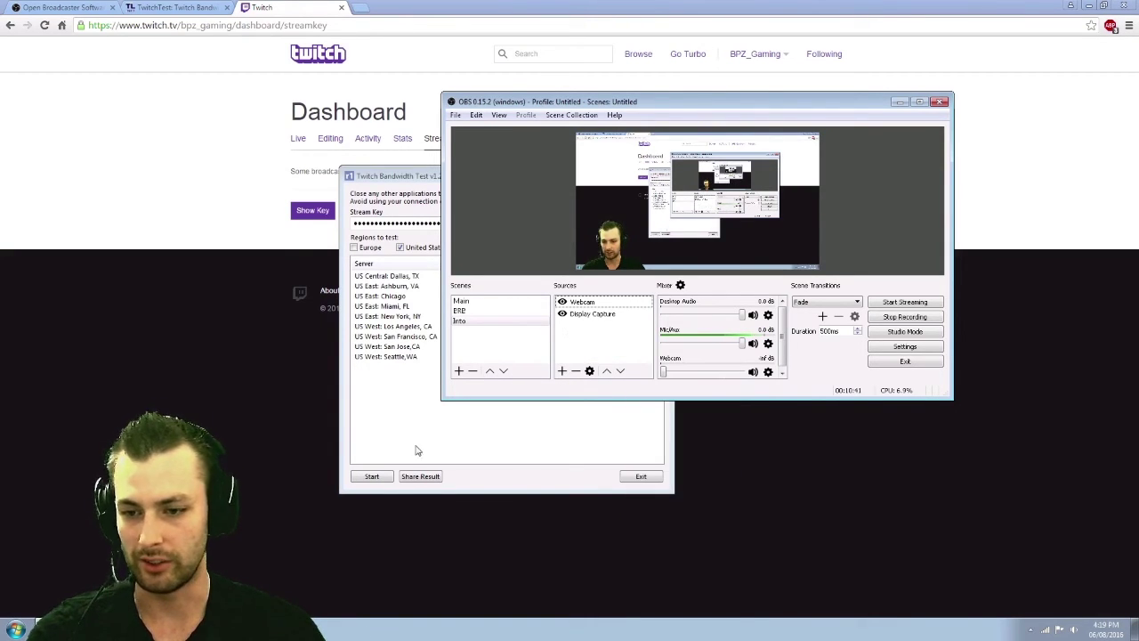
{"action": "left_click", "coordinate": [418, 445]}
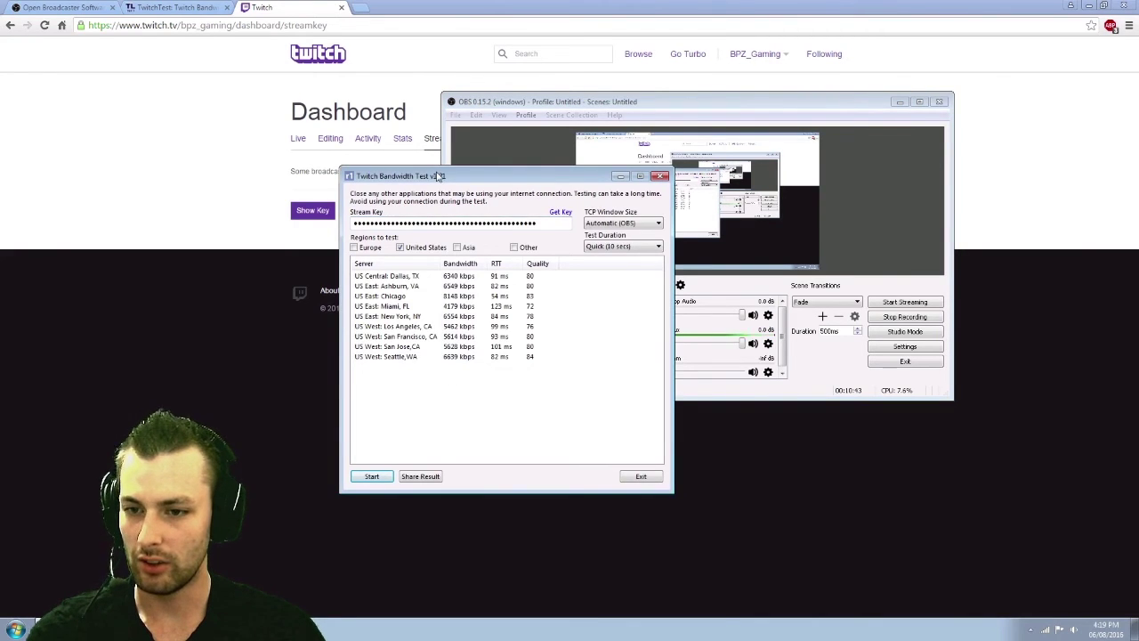
Move the Bandwidth Test window and compare US West: Seattle against US East: Chicago at 8148 kbps
{"action": "left_click_drag", "start_coordinate": [439, 176], "coordinate": [364, 234]}
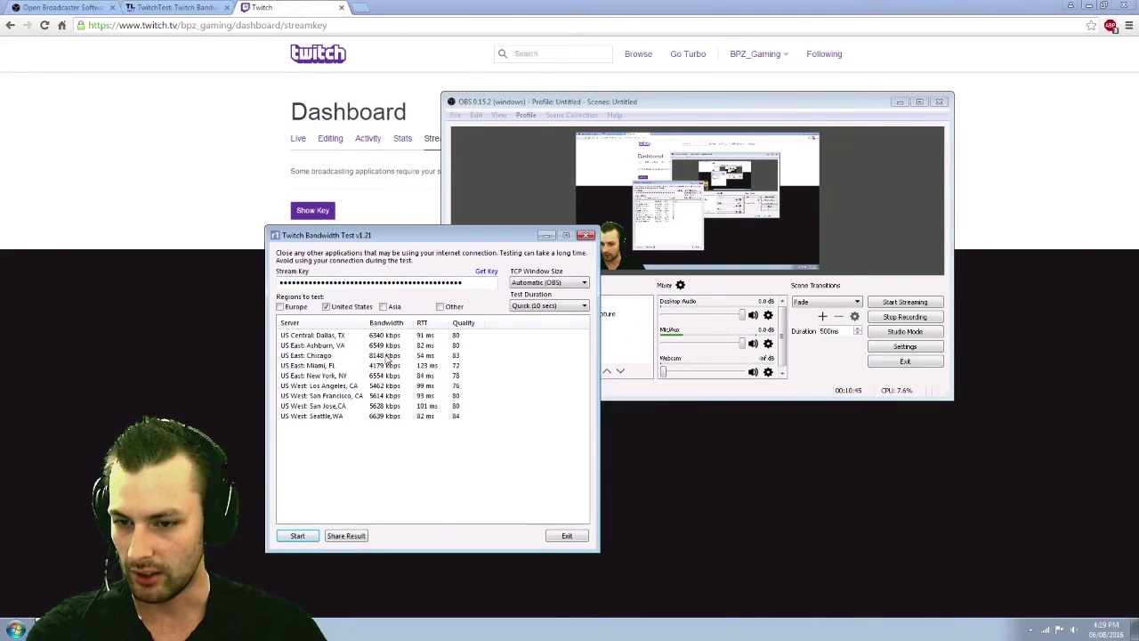
{"action": "left_click", "coordinate": [458, 417]}
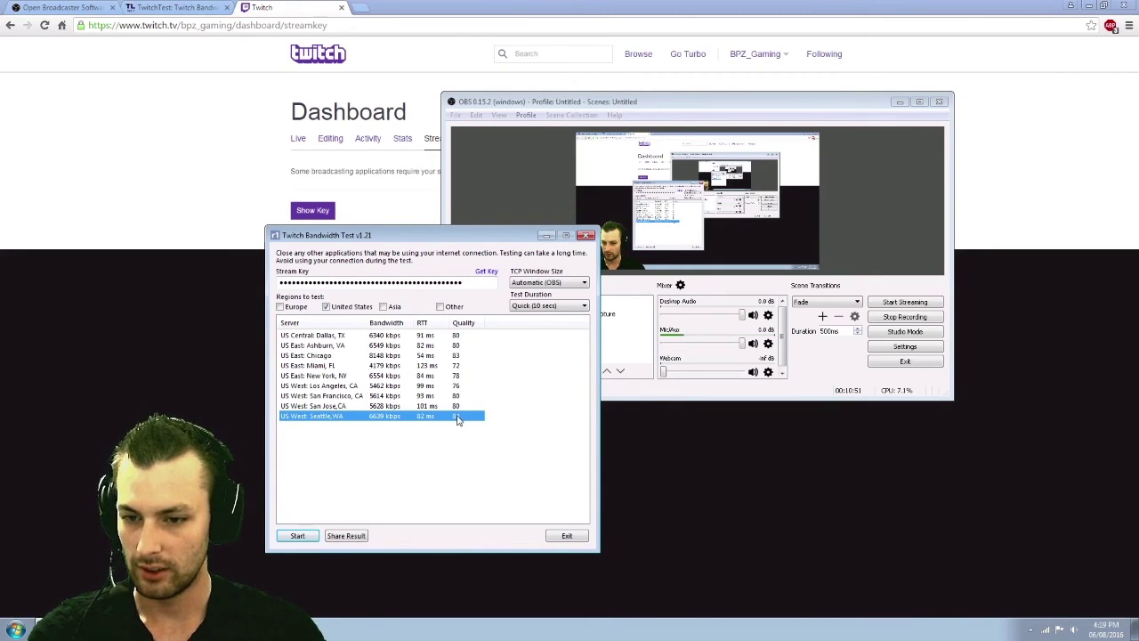
{"action": "left_click", "coordinate": [303, 355]}
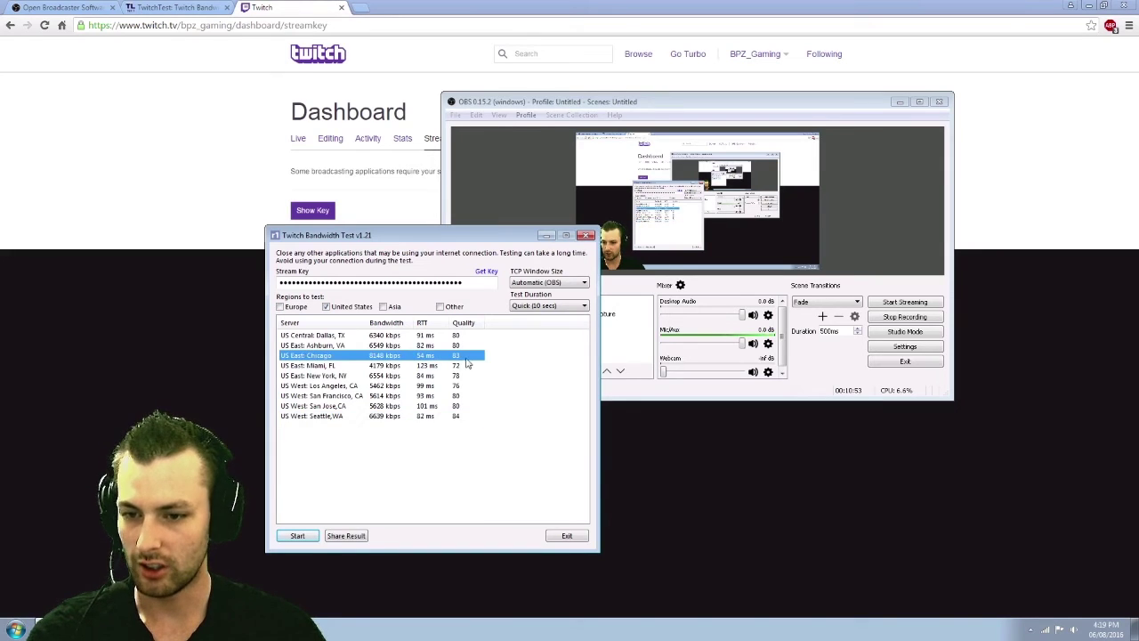